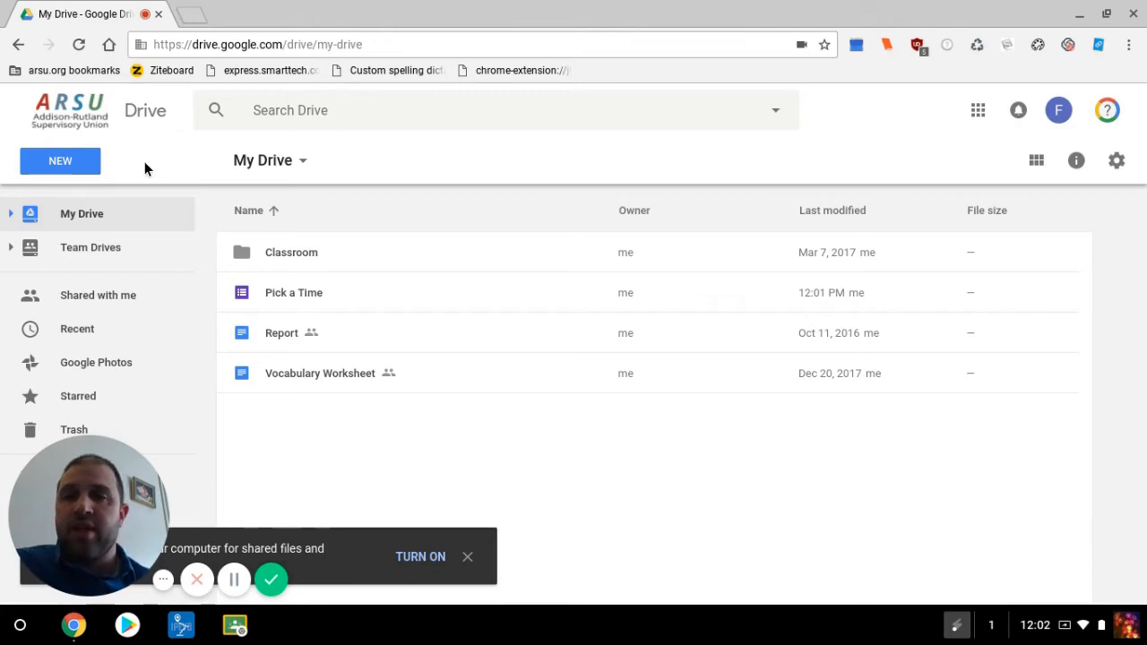
- Create a new blank Google Form from My Drive
click(62, 162)
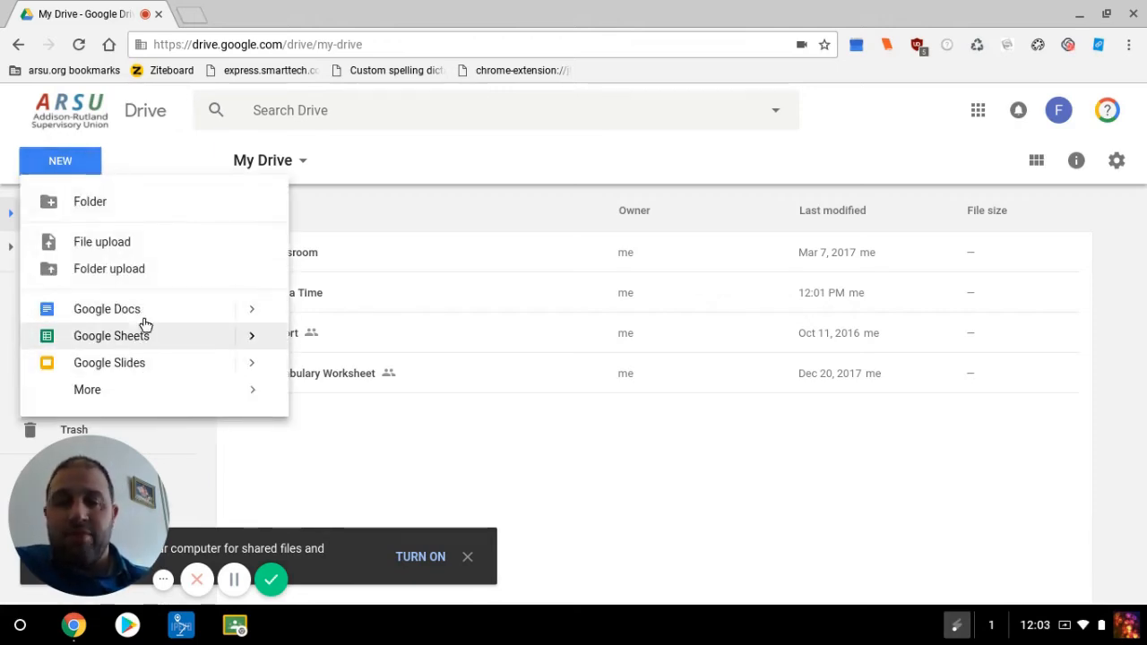
click(129, 396)
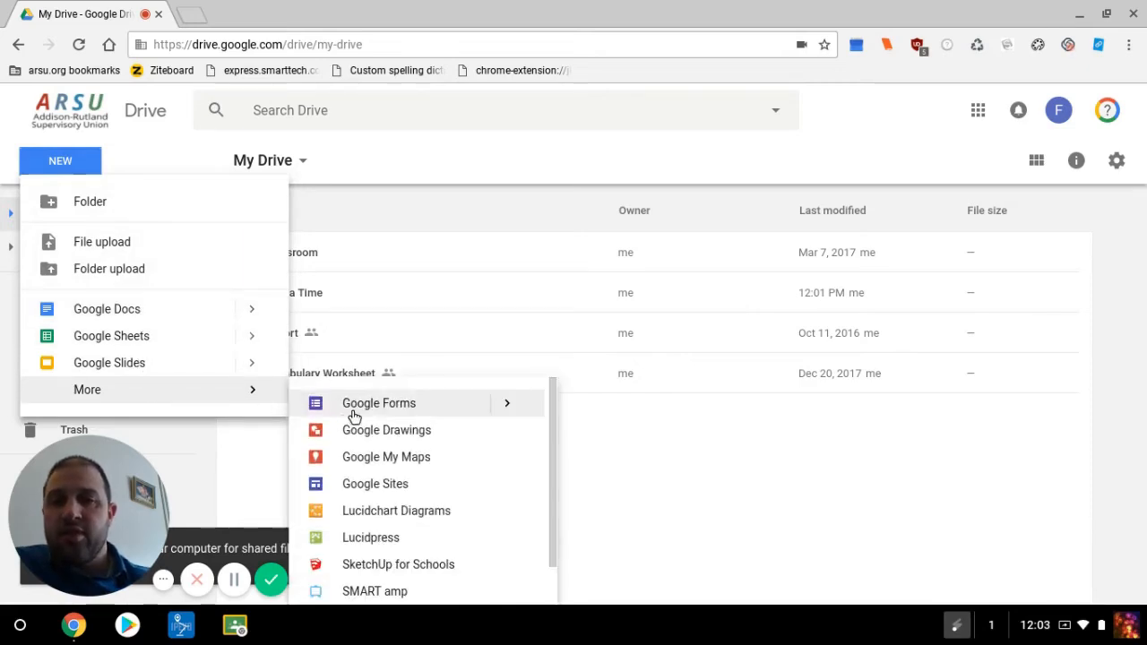
click(509, 404)
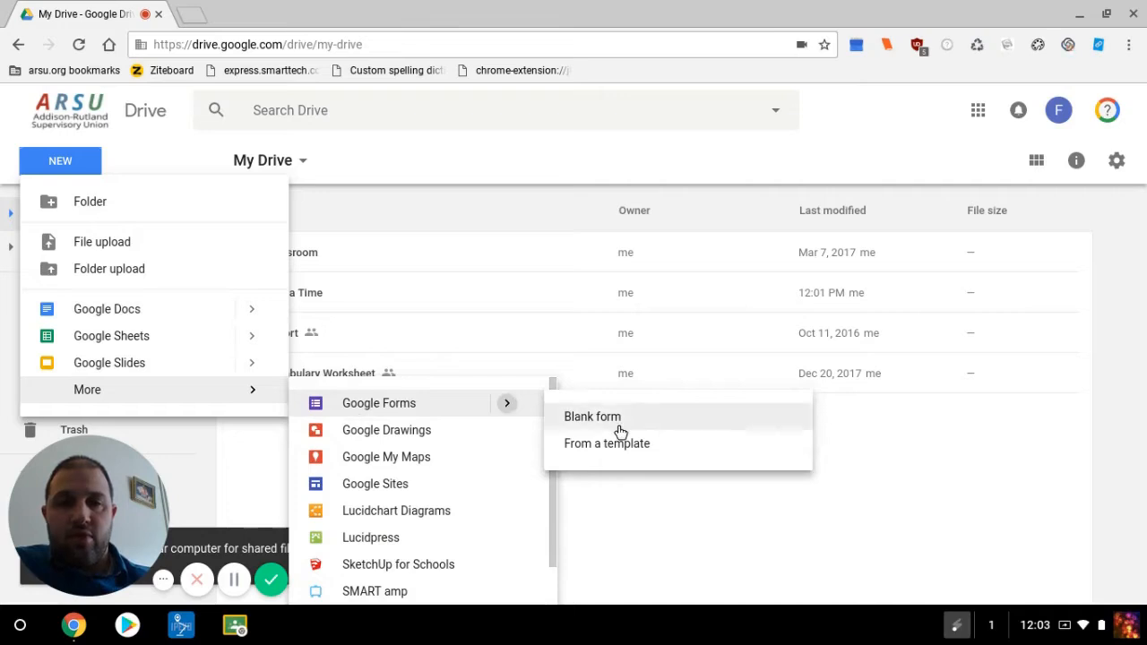
click(380, 411)
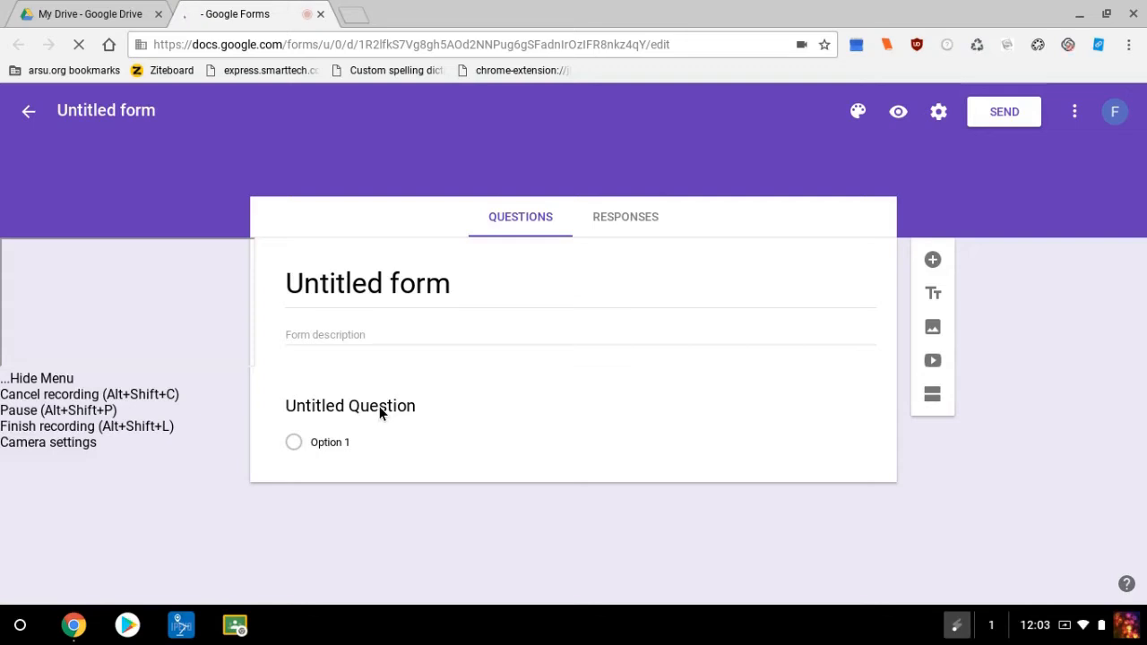
click(42, 378)
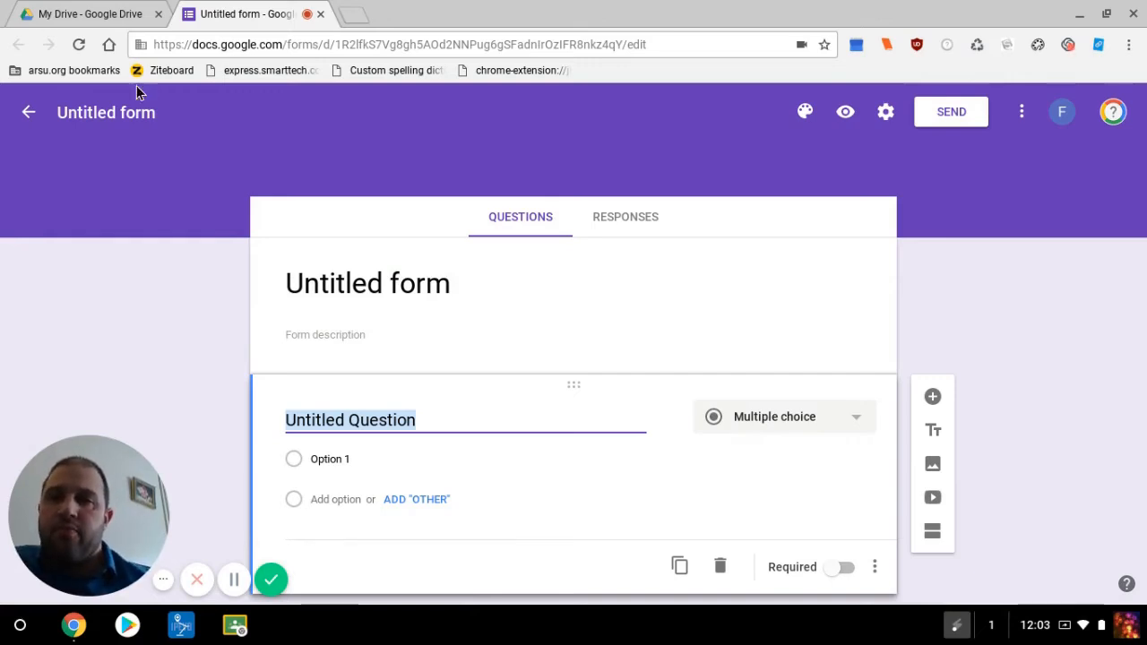
- Rename the untitled form as "Edlisten Survey"
click(139, 114)
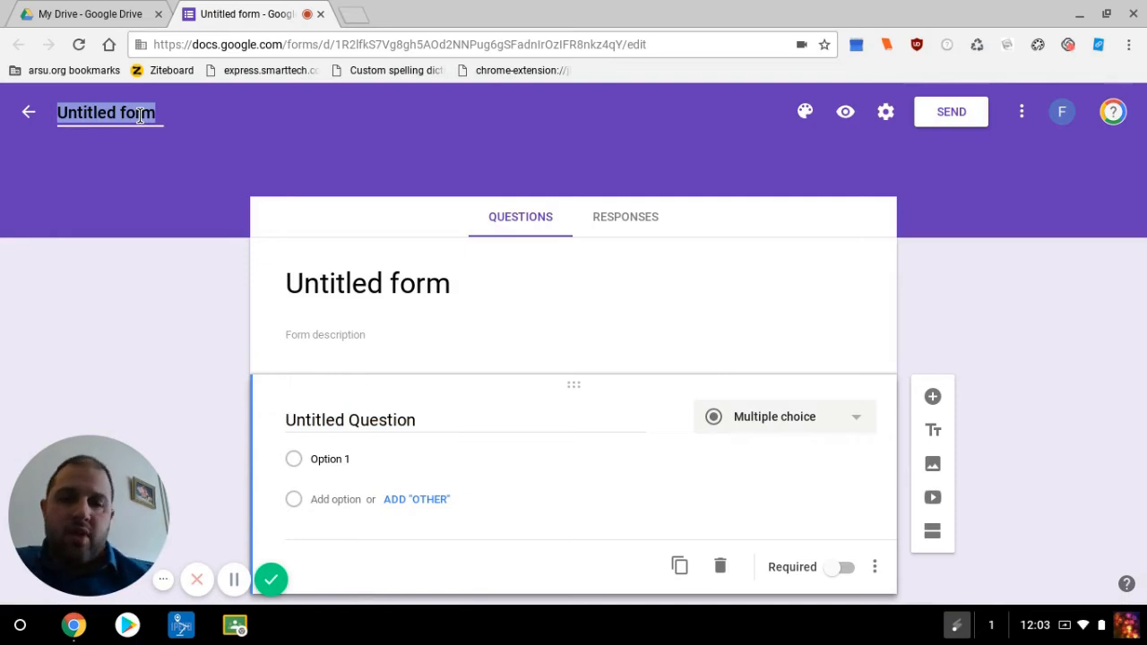
text(Edl)
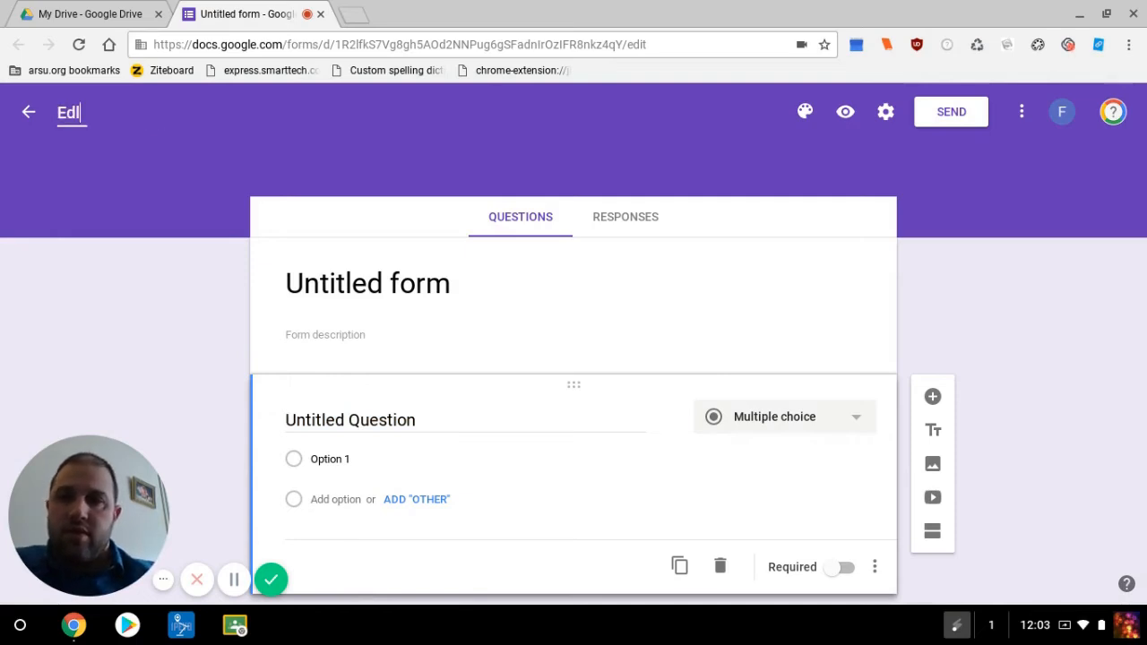
text(isten Survey)
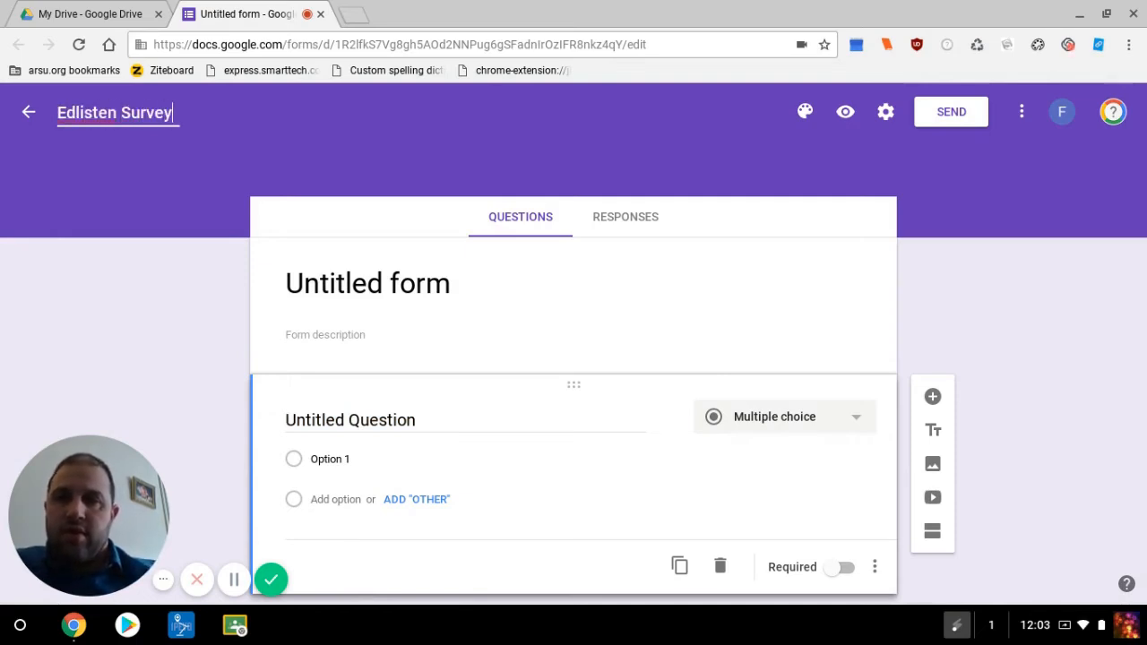
click(101, 220)
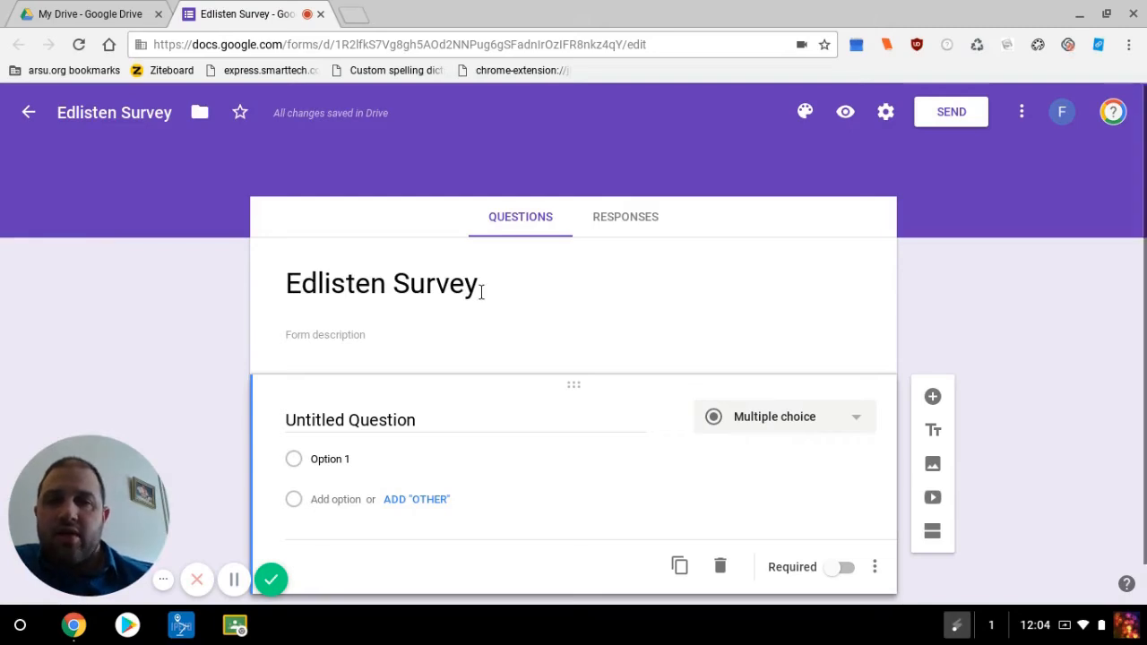
- Add a second multiple choice question below the first question
scroll(481, 291, down, 1)
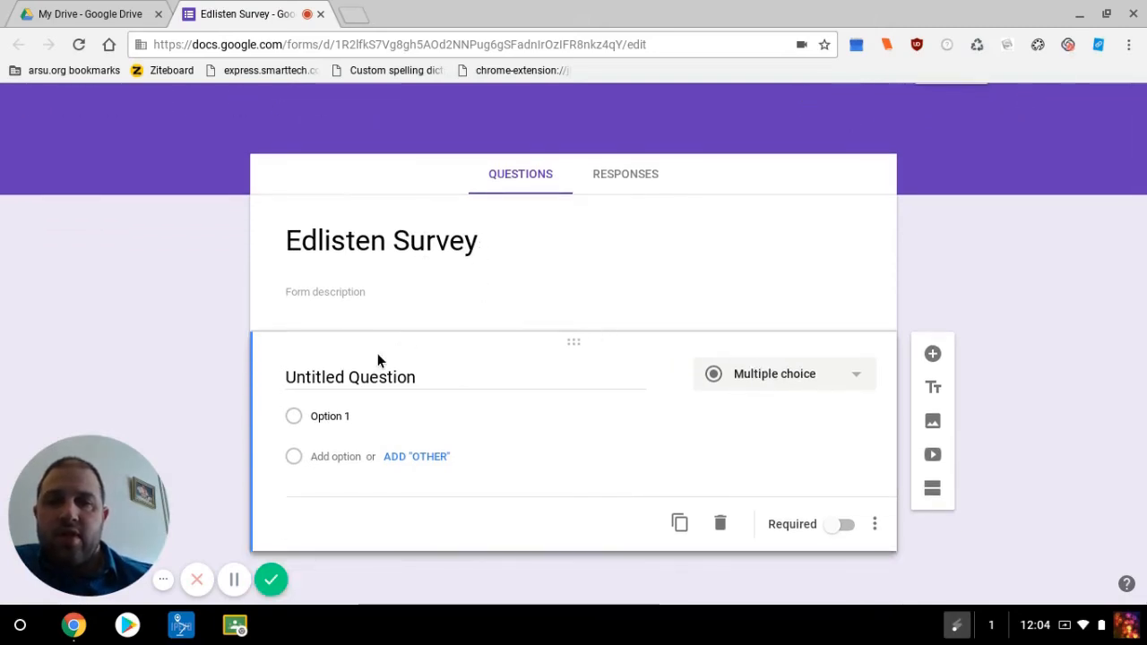
click(929, 353)
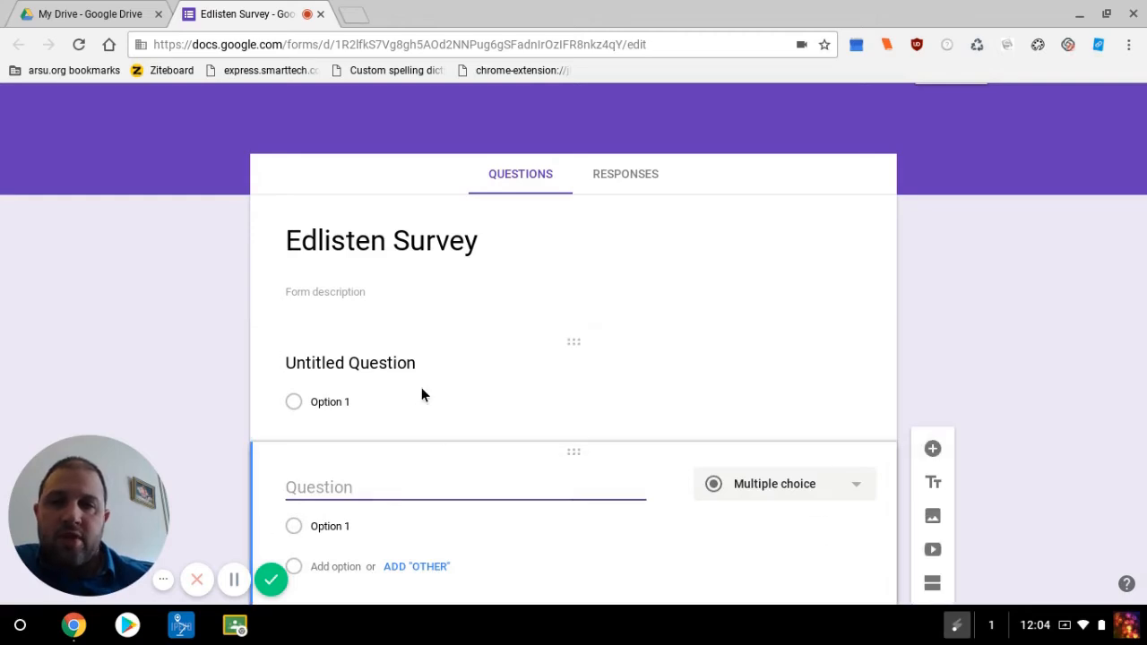
- Examine the question types available for the first question without changing its type
click(501, 409)
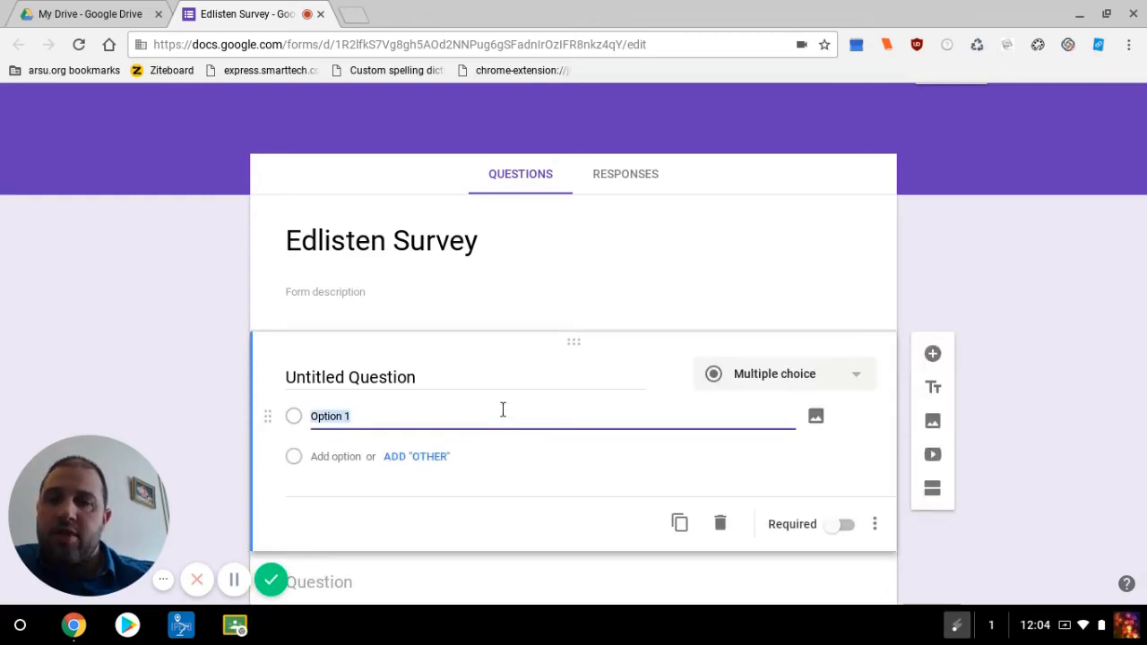
scroll(502, 410, down, 2)
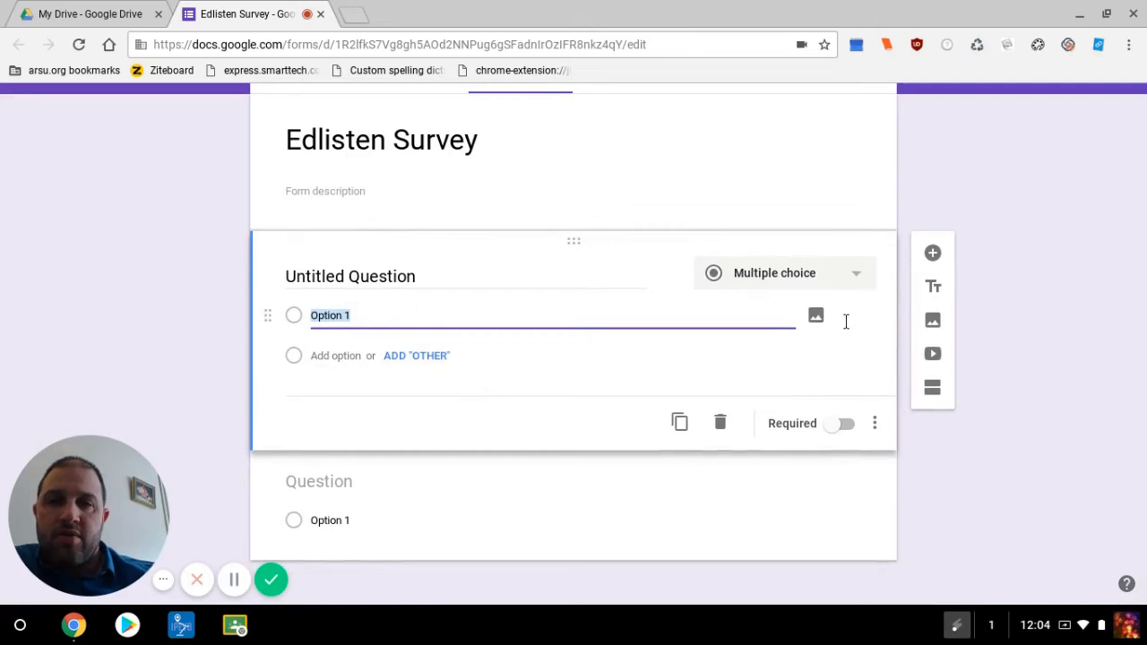
click(860, 275)
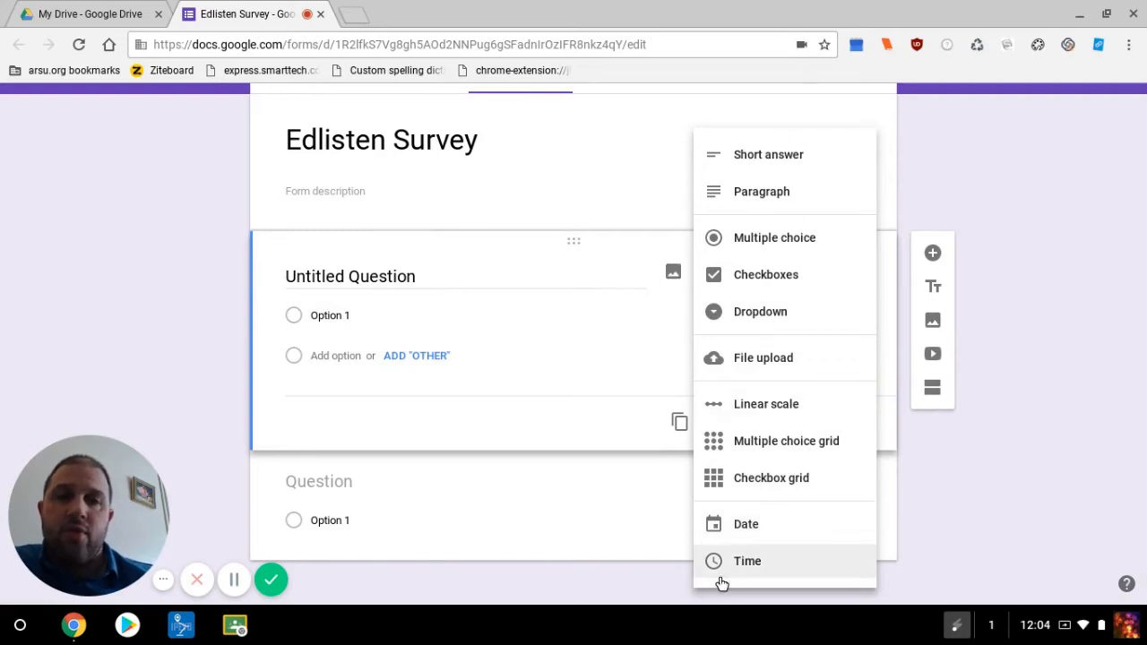
click(620, 147)
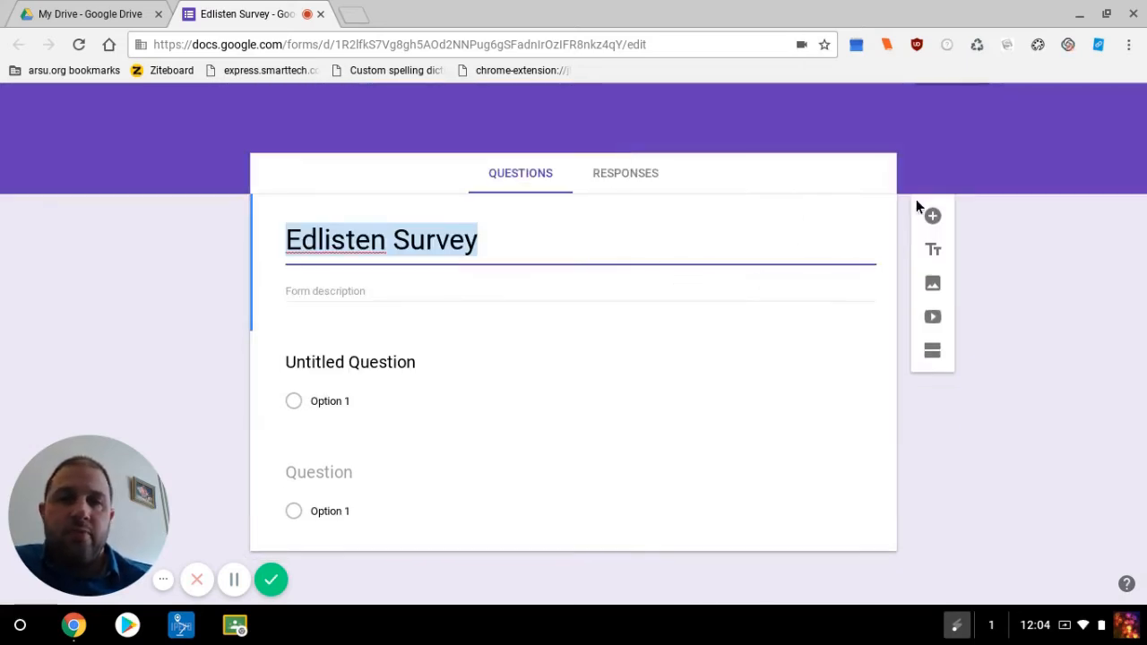
- Add a title and description block below the form header, followed by a new section that holds the questions
click(931, 256)
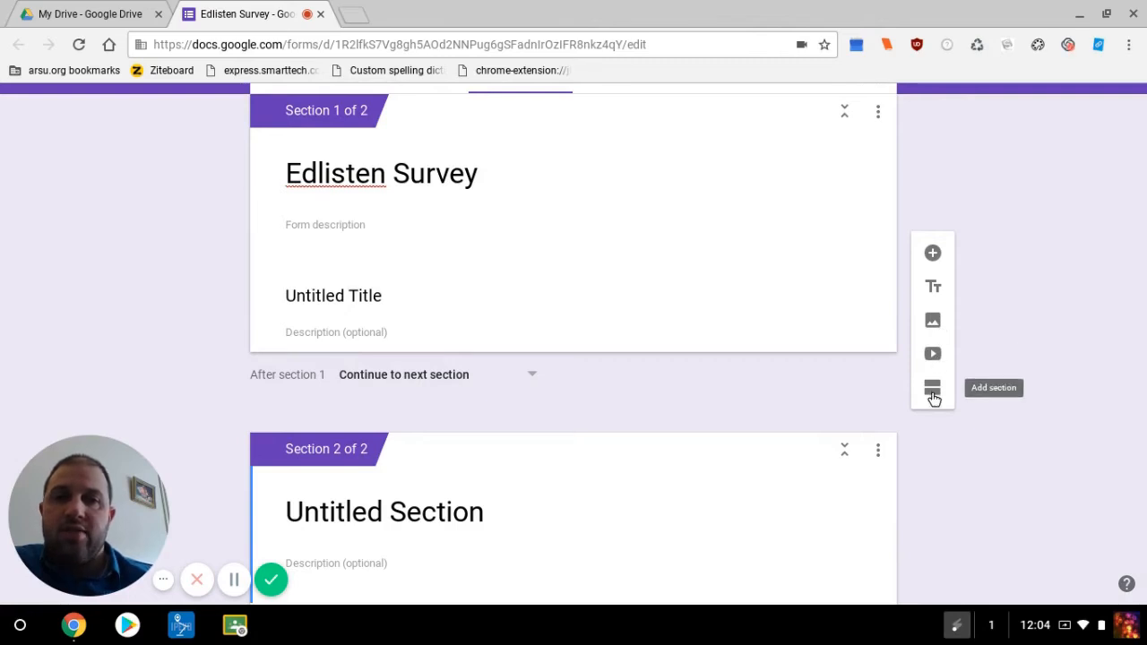
scroll(356, 291, down, 1)
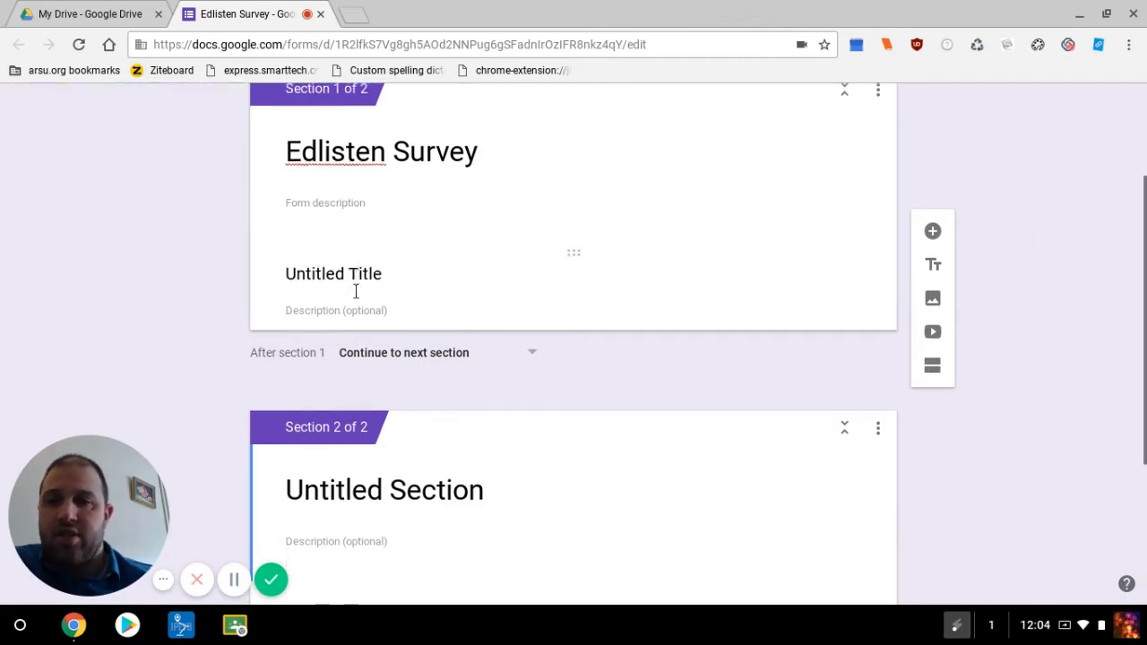
scroll(356, 291, down, 3)
scroll(356, 290, up, 5)
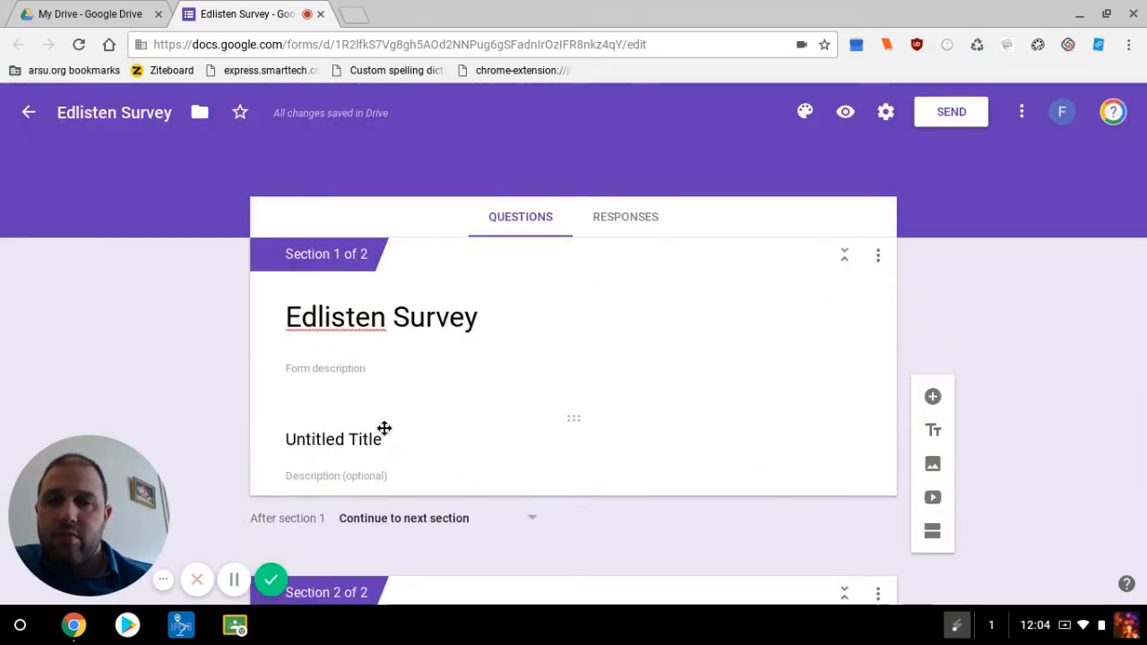
- Add a second answer option to the first question in section 2
click(513, 428)
scroll(603, 411, down, 1)
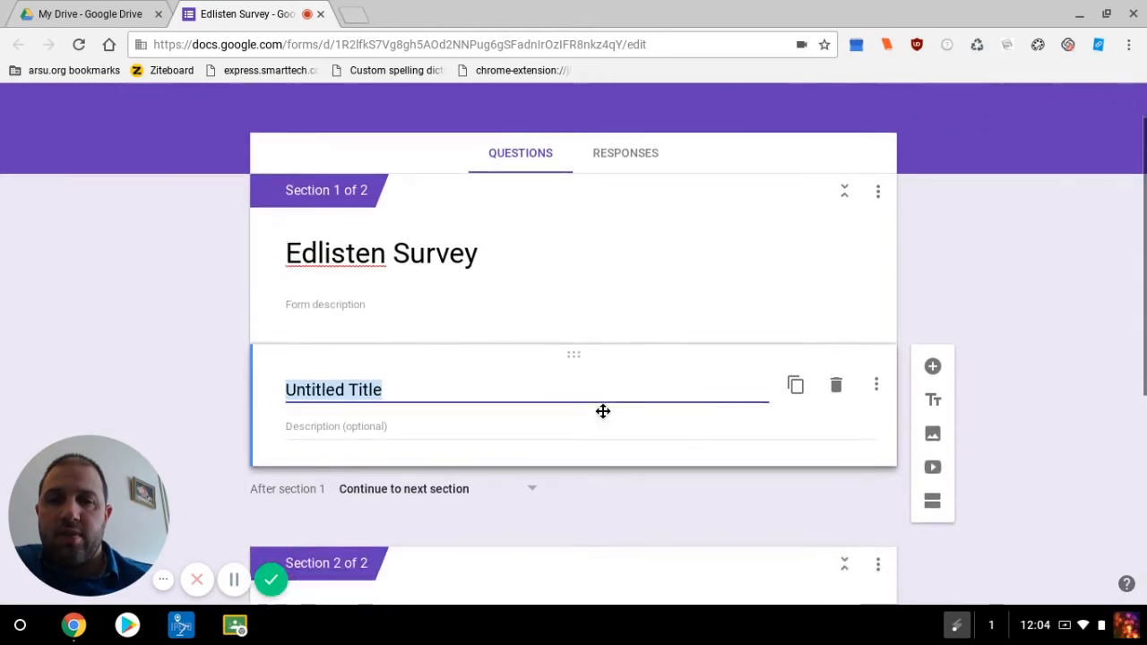
scroll(603, 411, down, 1)
scroll(503, 344, down, 1)
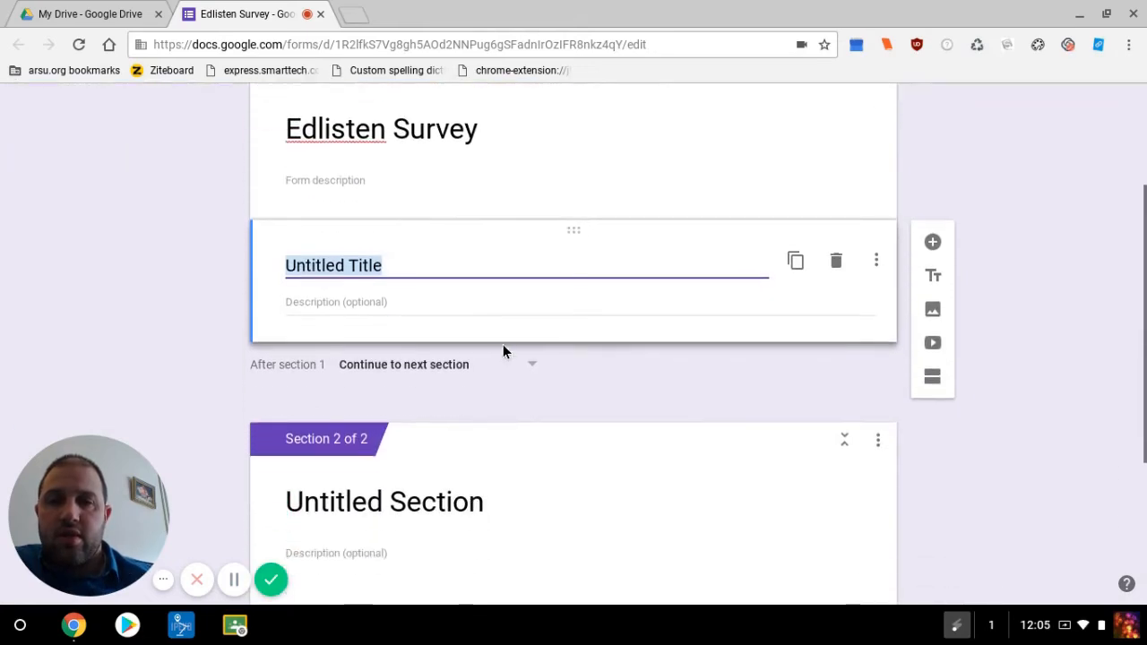
scroll(449, 411, down, 1)
scroll(449, 414, down, 3)
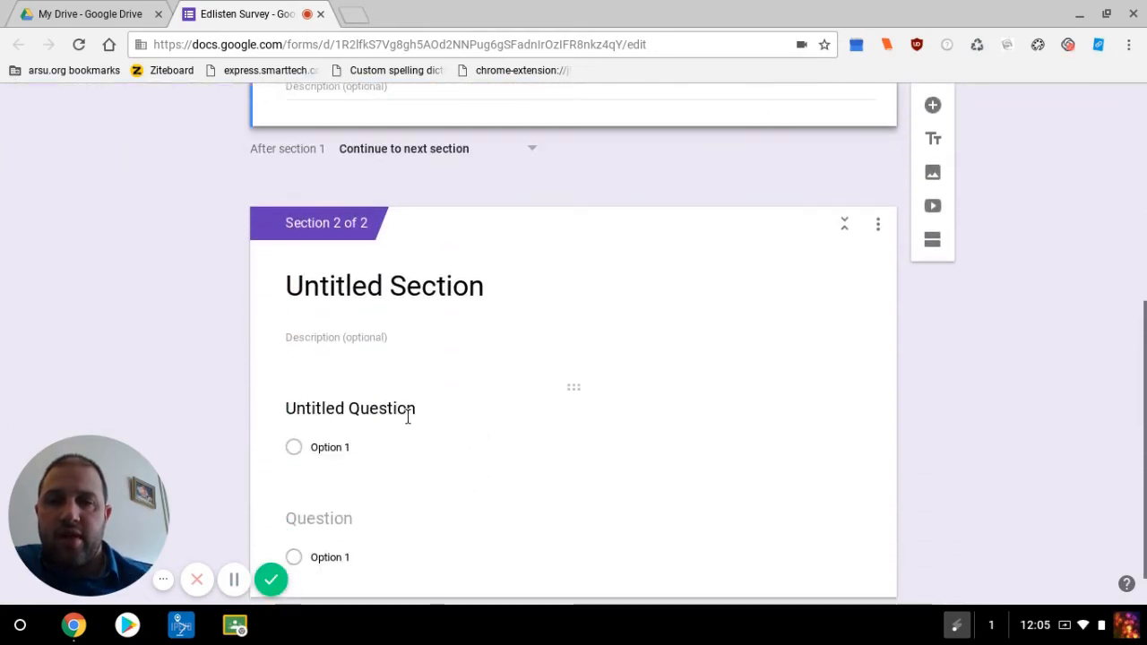
click(407, 412)
scroll(407, 421, down, 1)
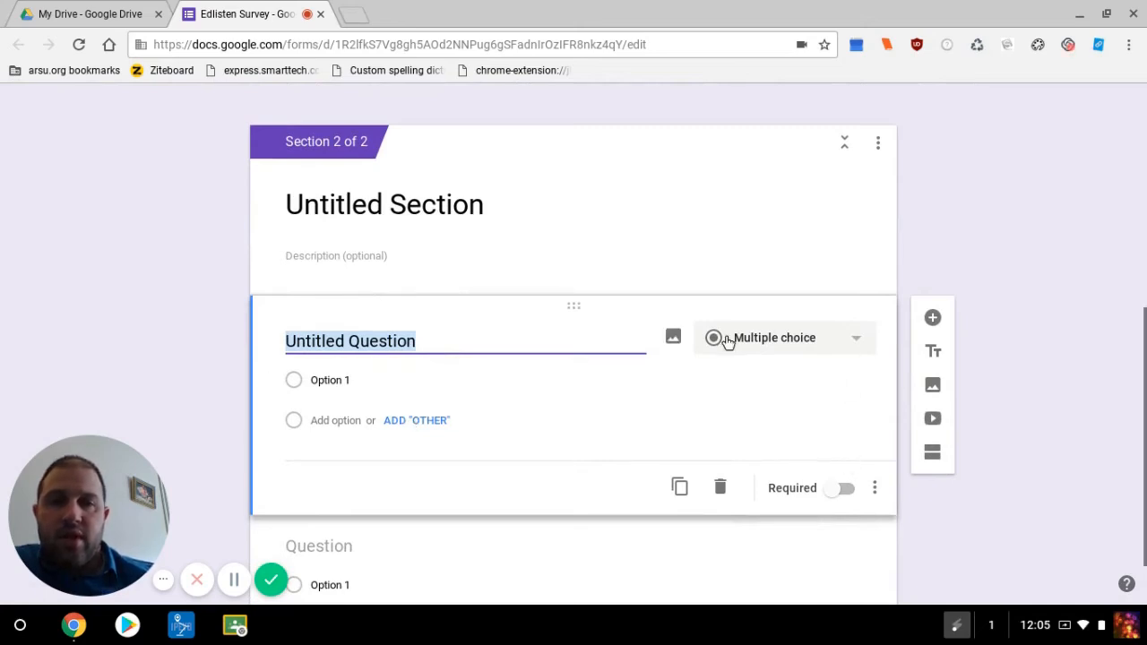
click(320, 421)
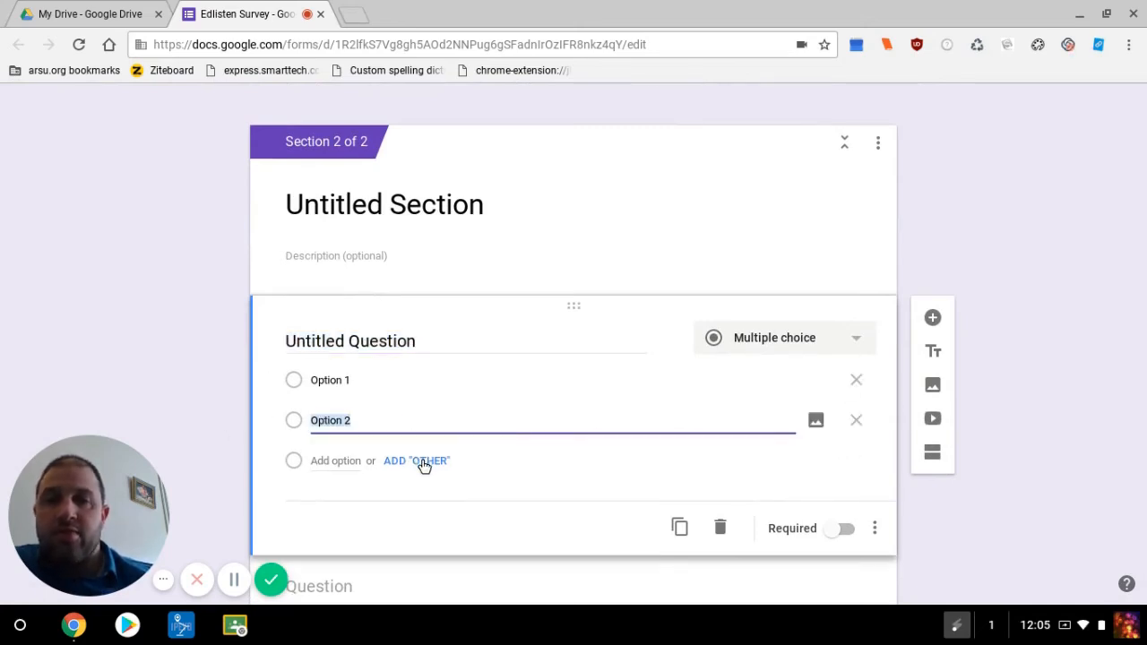
- Replace the text of the first question in section 2 with "title"
click(438, 343)
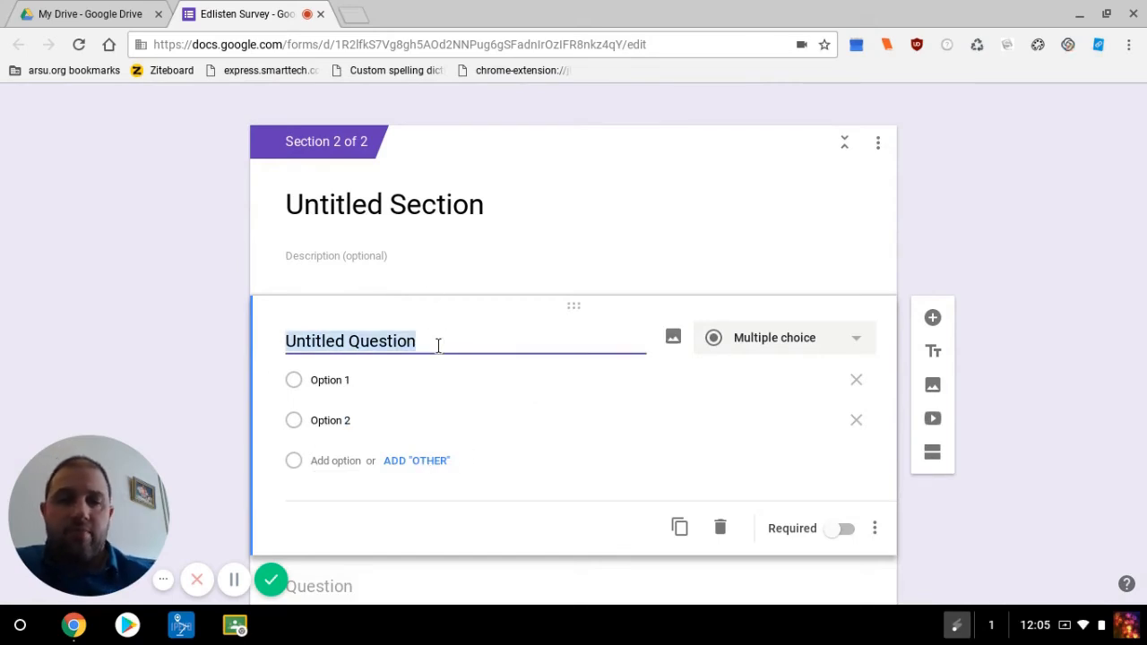
text(title)
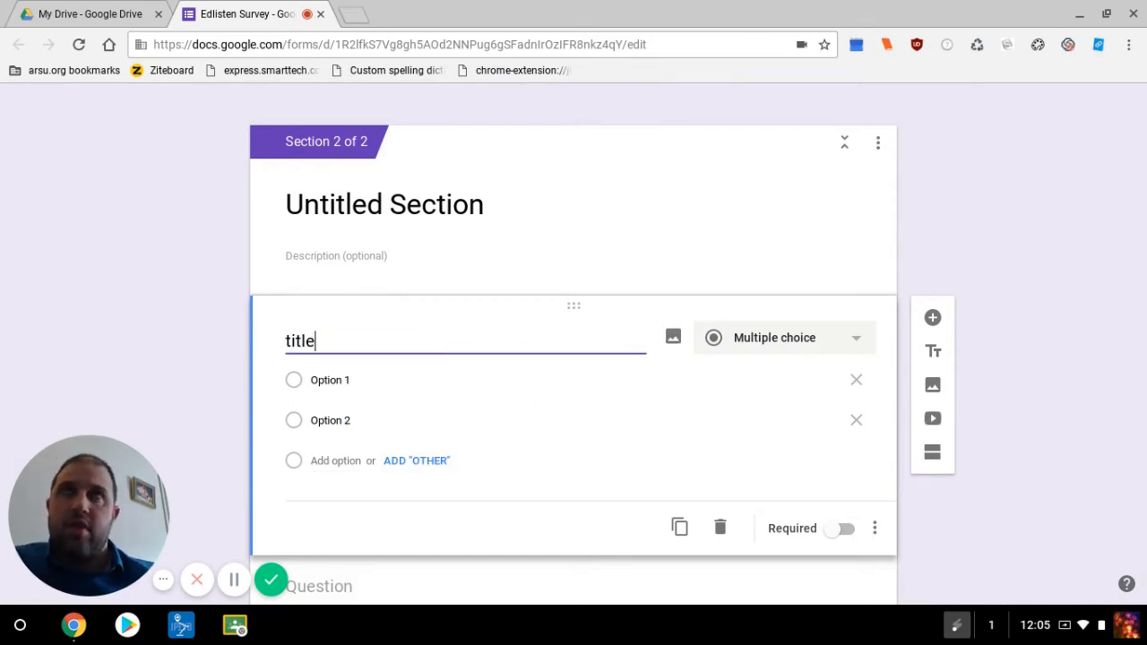
click(604, 524)
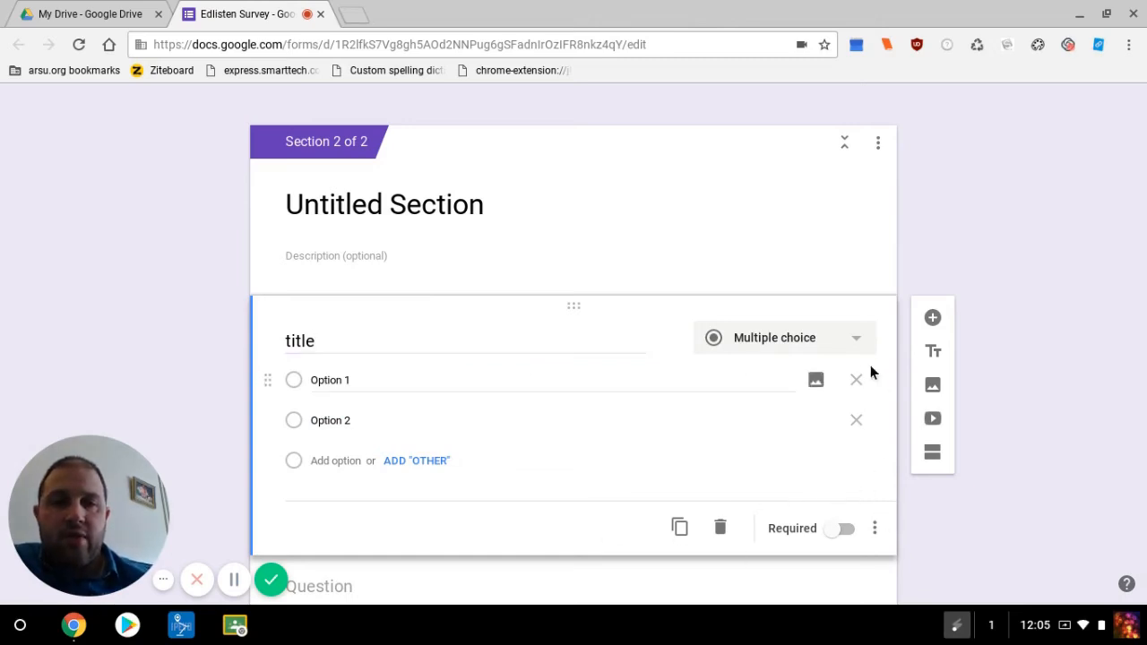
- Show a description on the "title" question and enter "This is where you can put helper text" in it
click(875, 528)
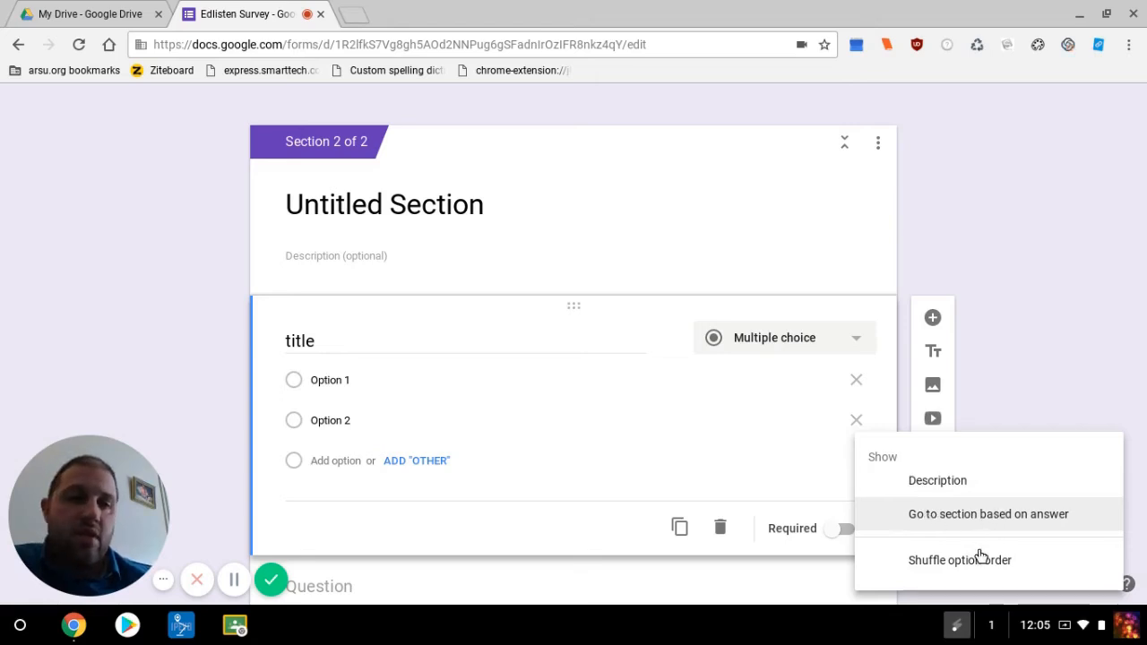
click(937, 482)
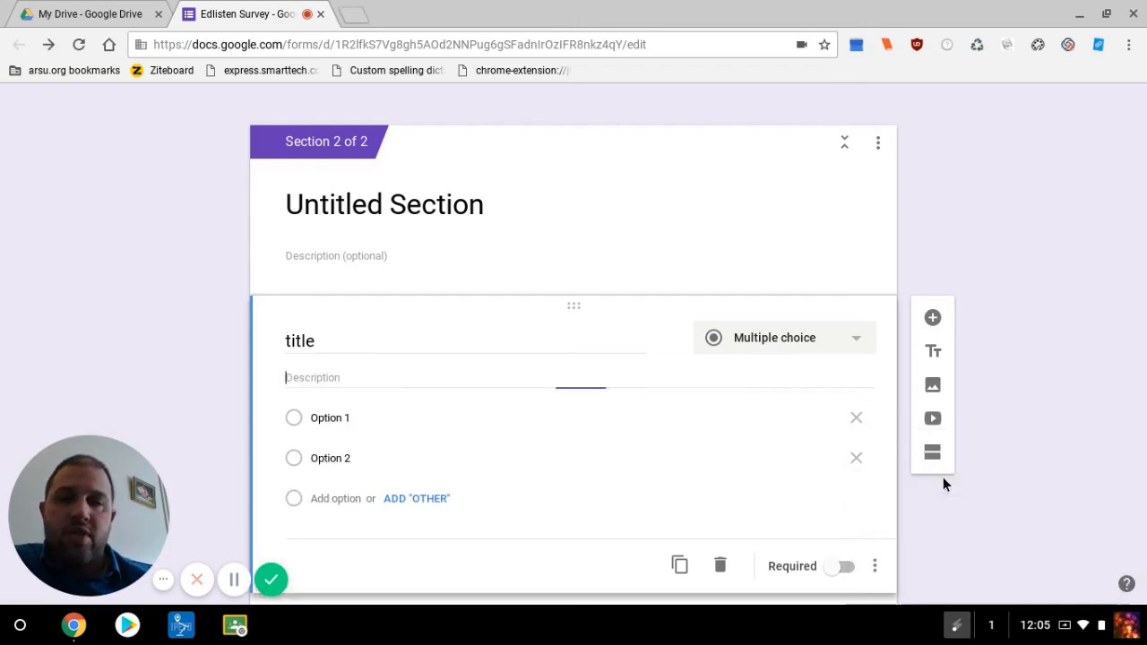
click(351, 368)
scroll(351, 368, down, 2)
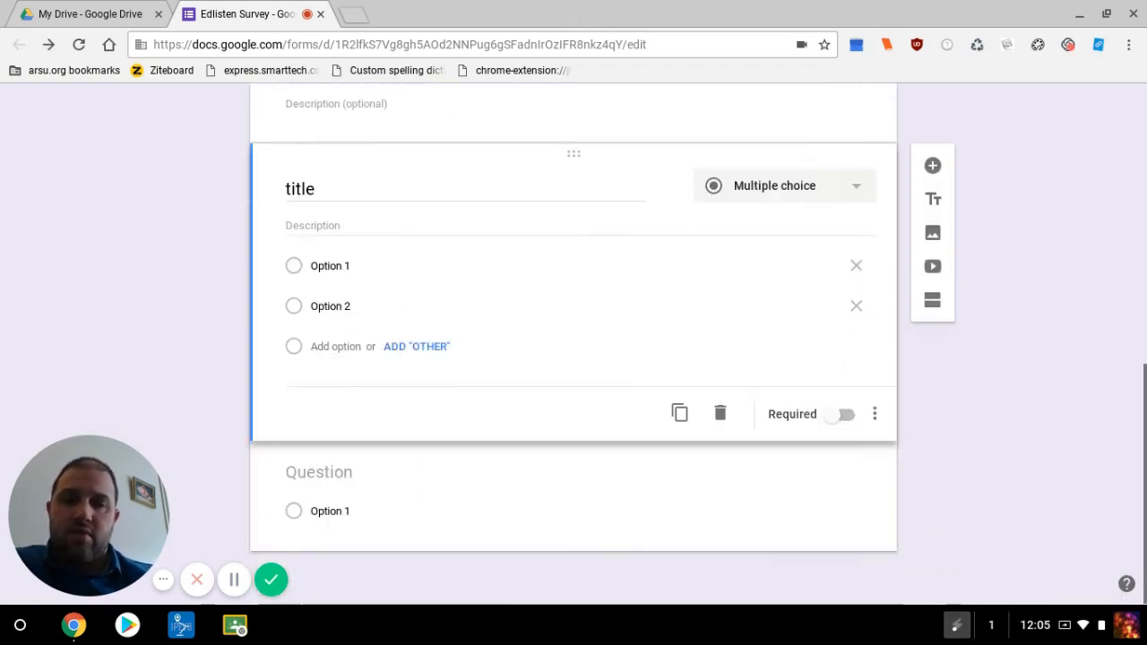
click(320, 226)
text(T)
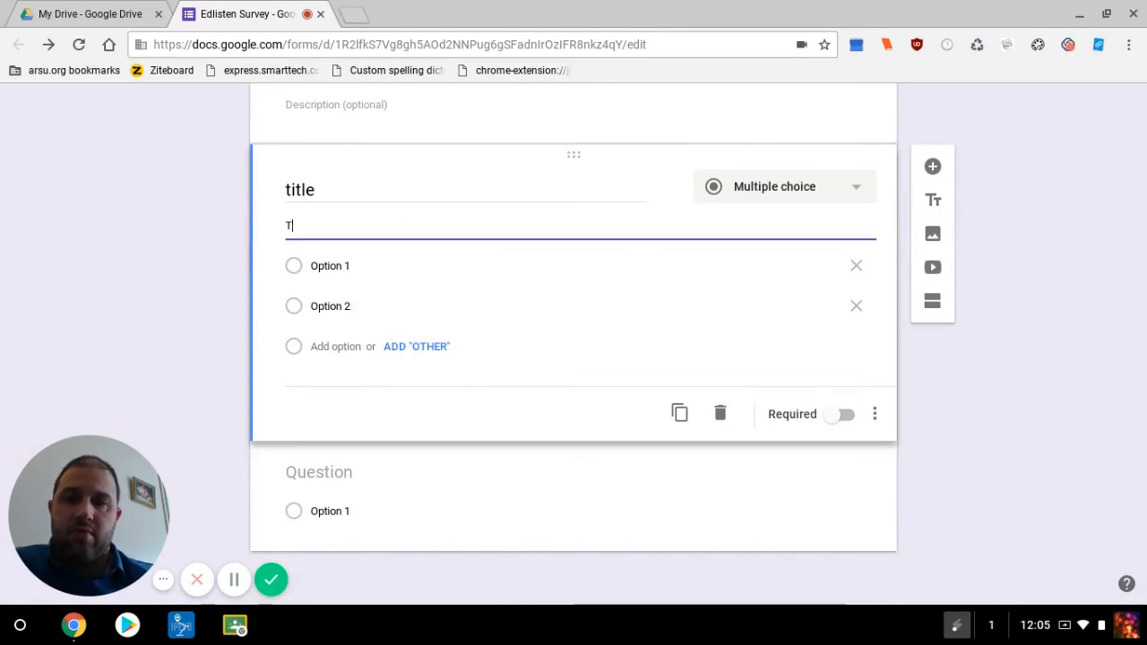
text(his is where you)
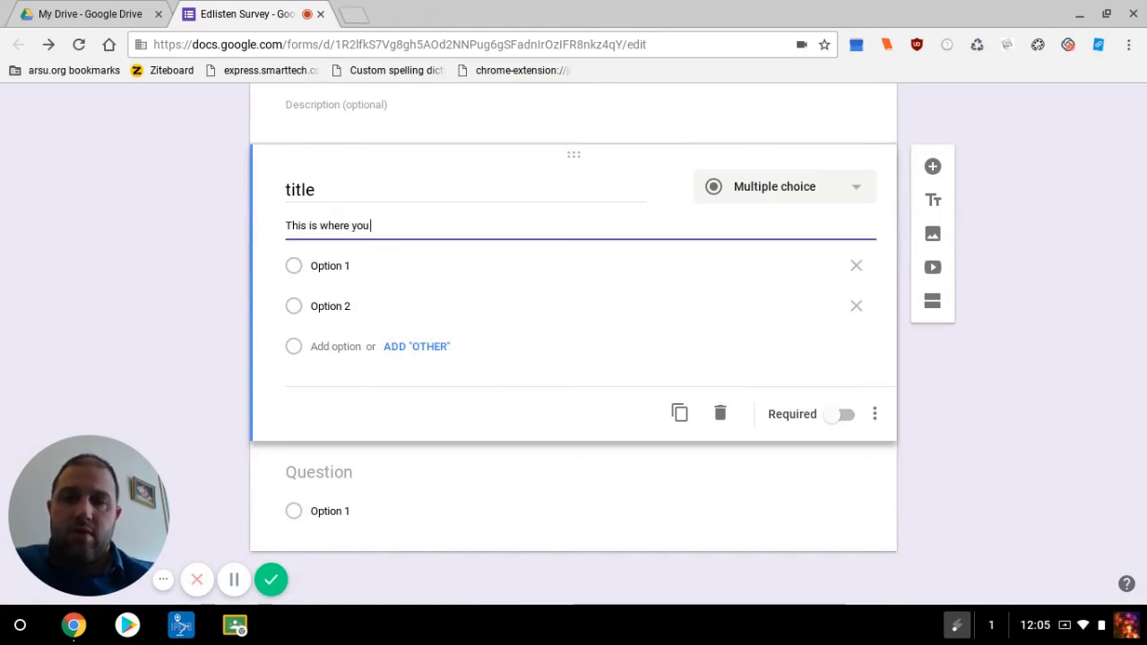
text( can put helper text)
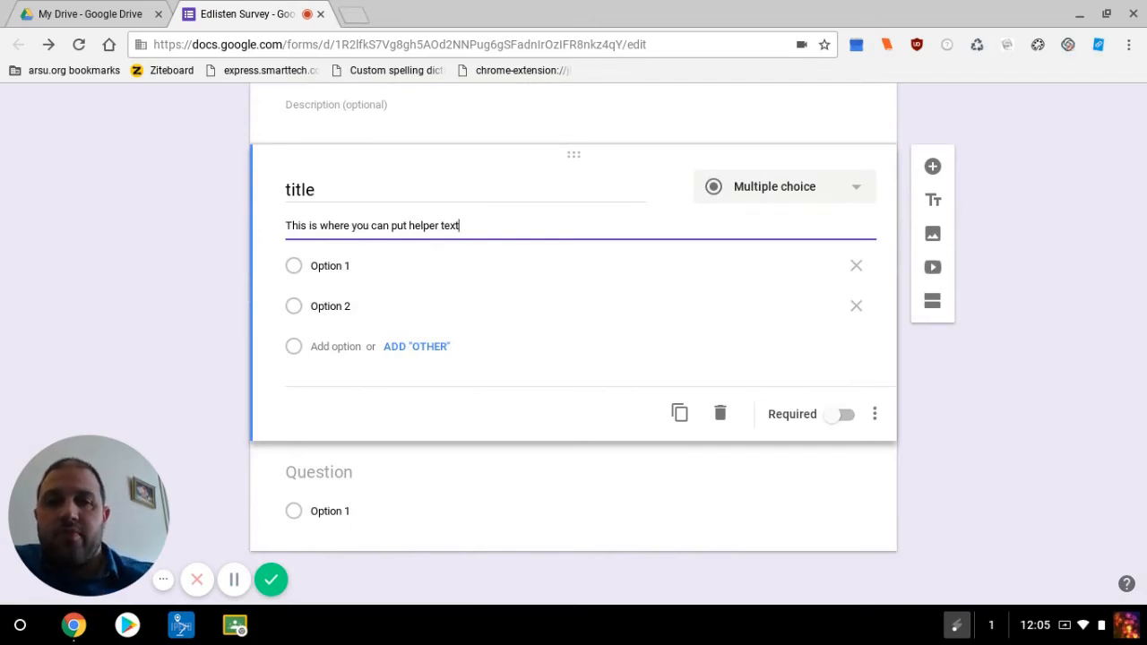
scroll(573, 341, up, 10)
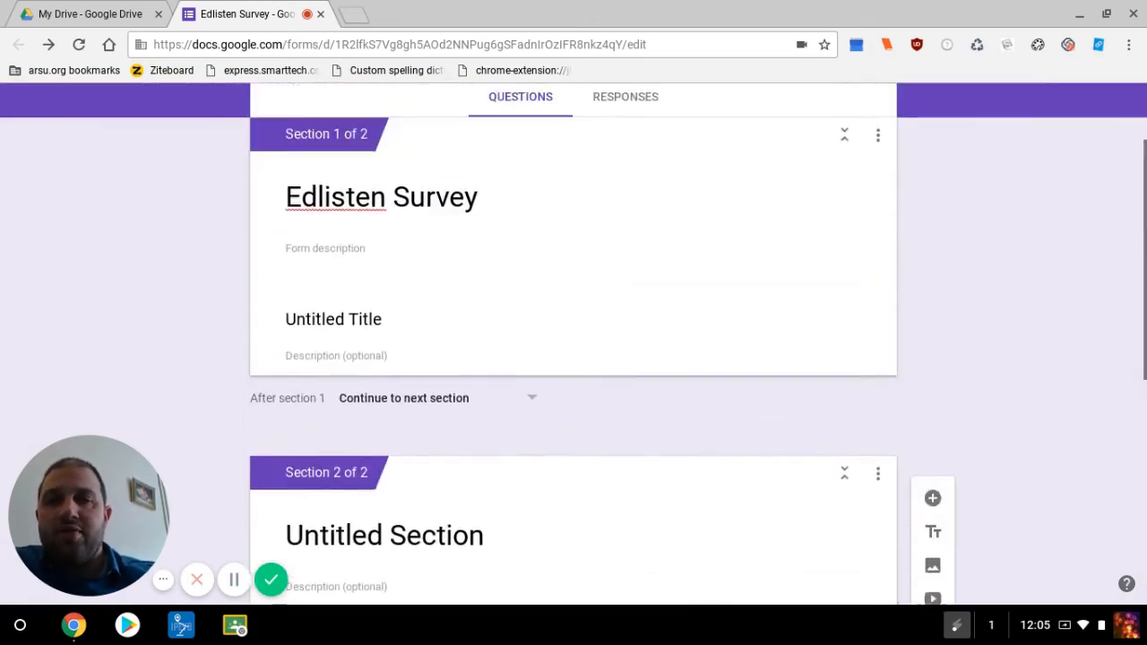
scroll(574, 340, up, 2)
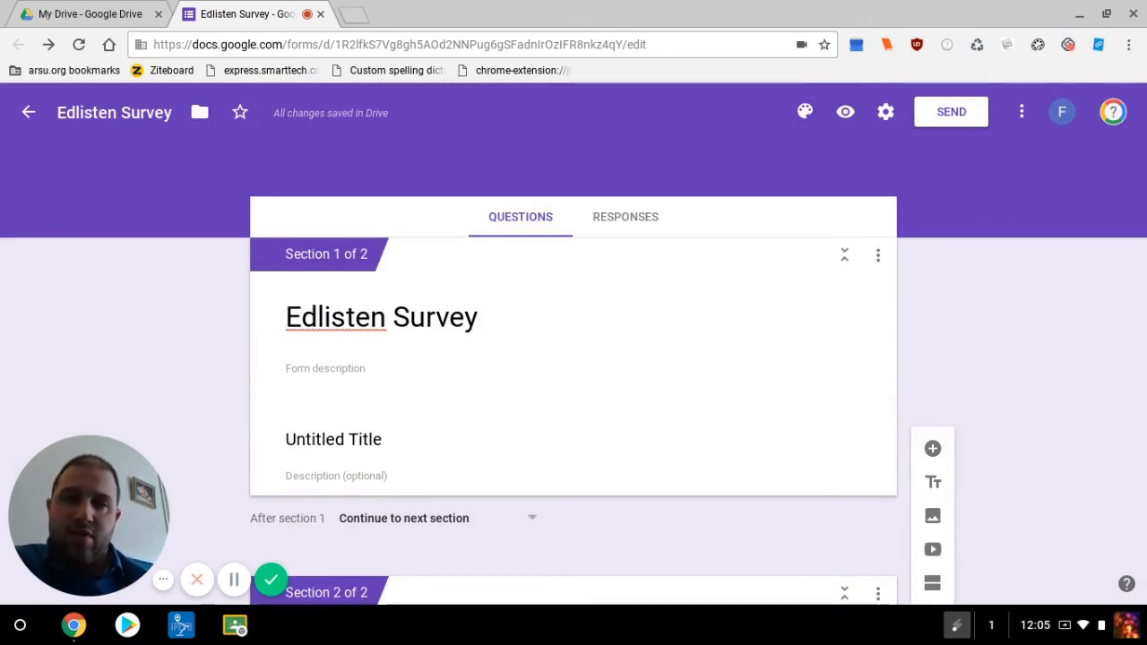
mouse_move(673, 198)
mouse_down()
mouse_move(667, 190)
mouse_move(602, 253)
mouse_move(683, 258)
mouse_up()
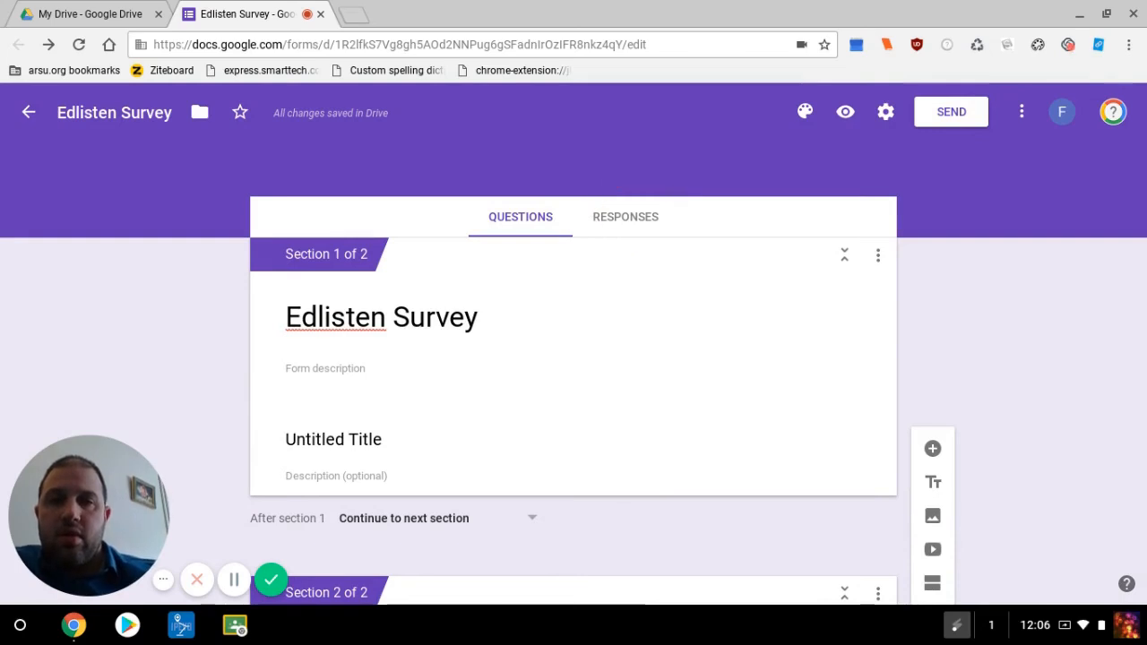
- Examine the form's empty responses page and its additional response options, and return to the questions
click(625, 216)
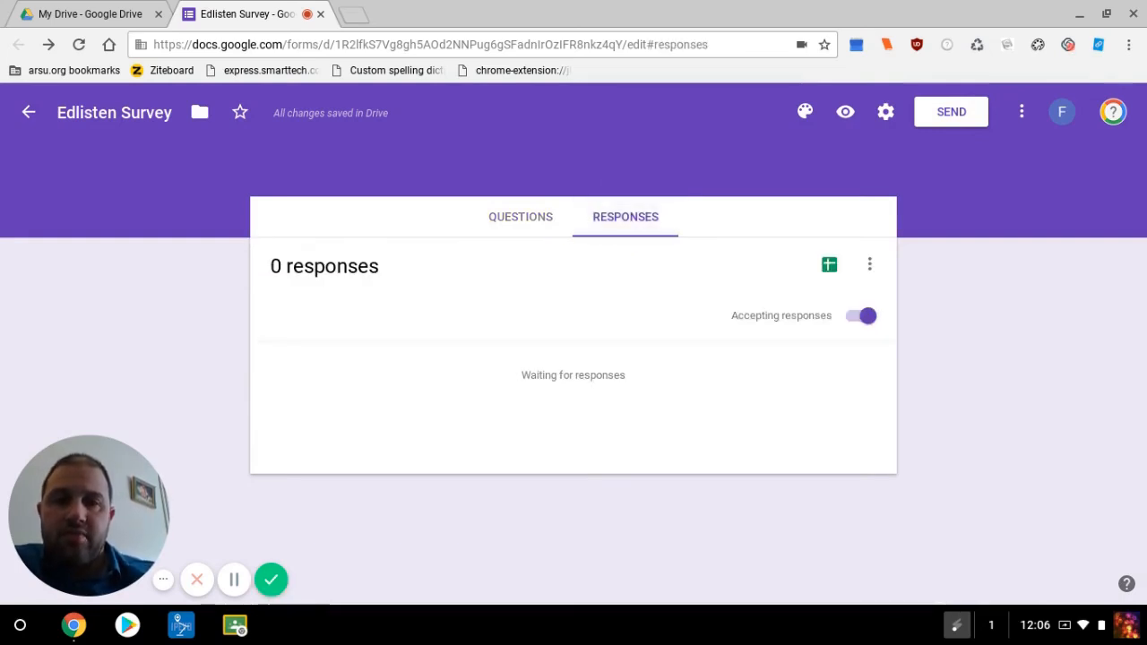
mouse_move(392, 238)
mouse_down()
mouse_move(251, 262)
mouse_move(394, 260)
mouse_up()
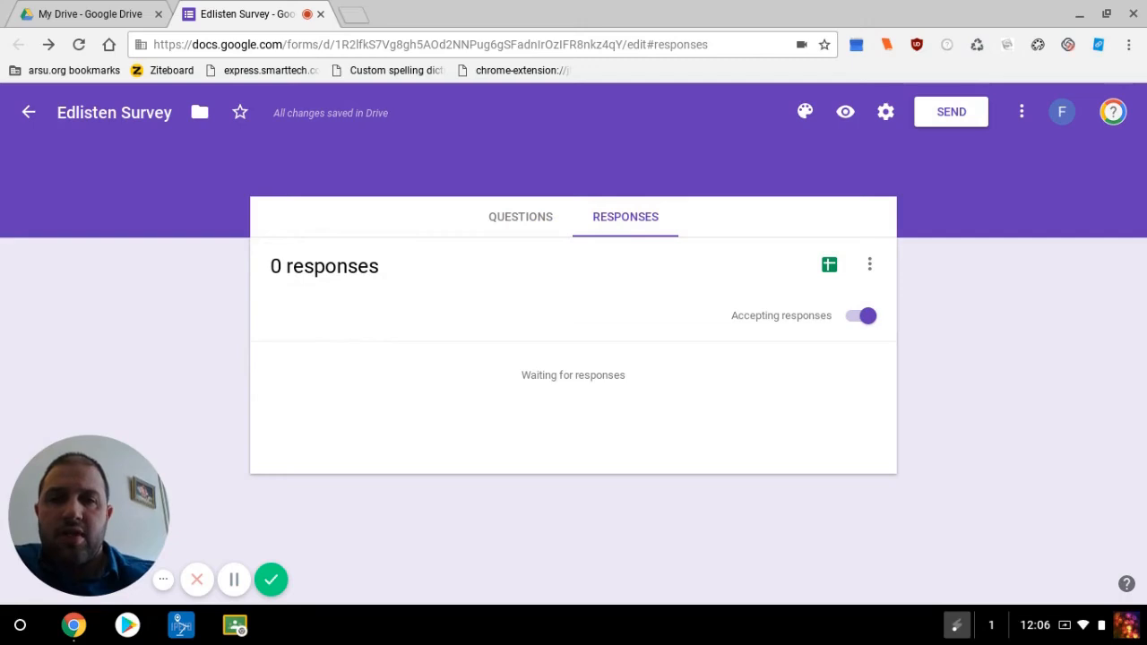
mouse_move(891, 283)
mouse_down()
mouse_move(704, 309)
mouse_move(708, 288)
mouse_move(918, 331)
mouse_move(885, 342)
mouse_move(761, 292)
mouse_move(784, 312)
mouse_move(730, 349)
mouse_up()
mouse_move(819, 236)
mouse_down()
mouse_move(810, 269)
mouse_move(842, 240)
mouse_move(808, 286)
mouse_up()
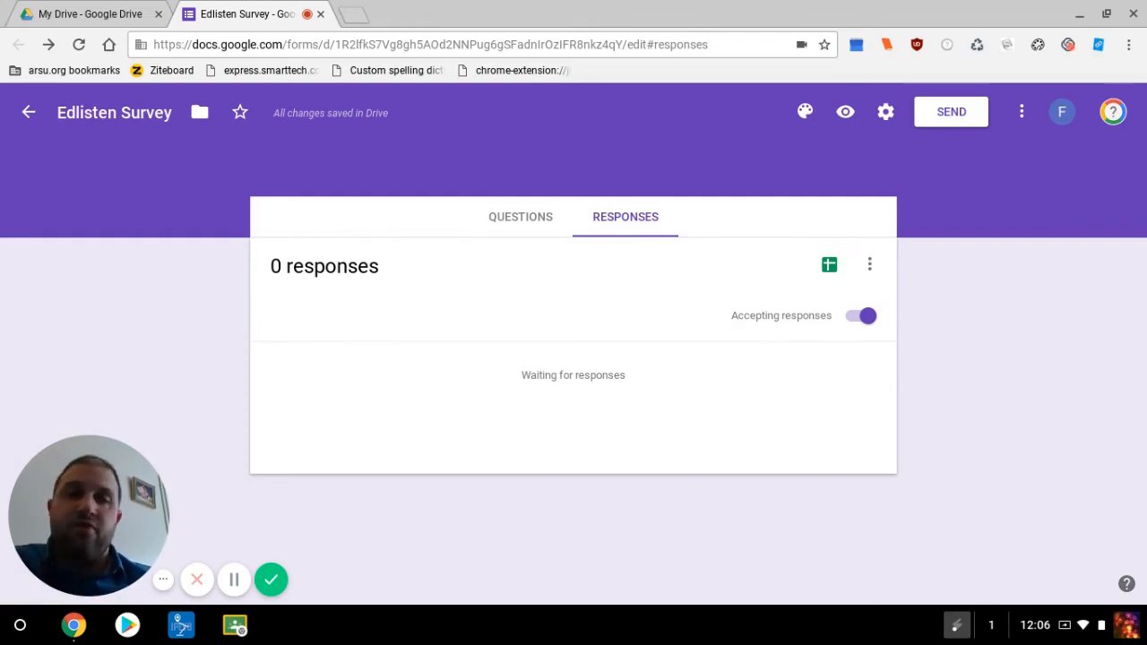
click(869, 268)
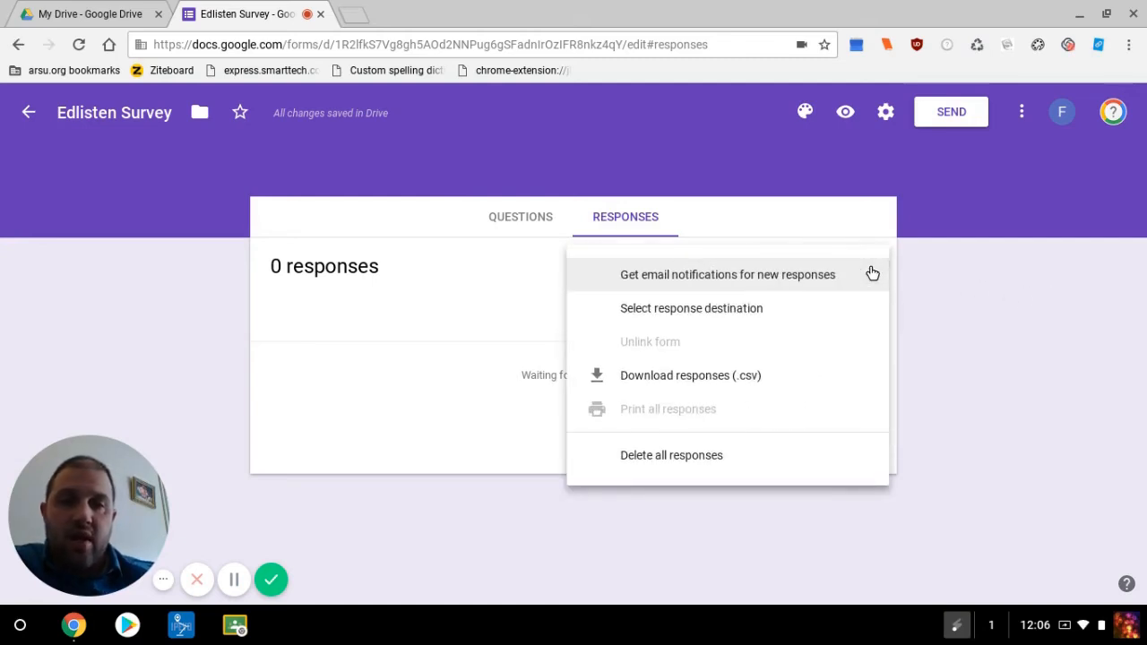
click(872, 274)
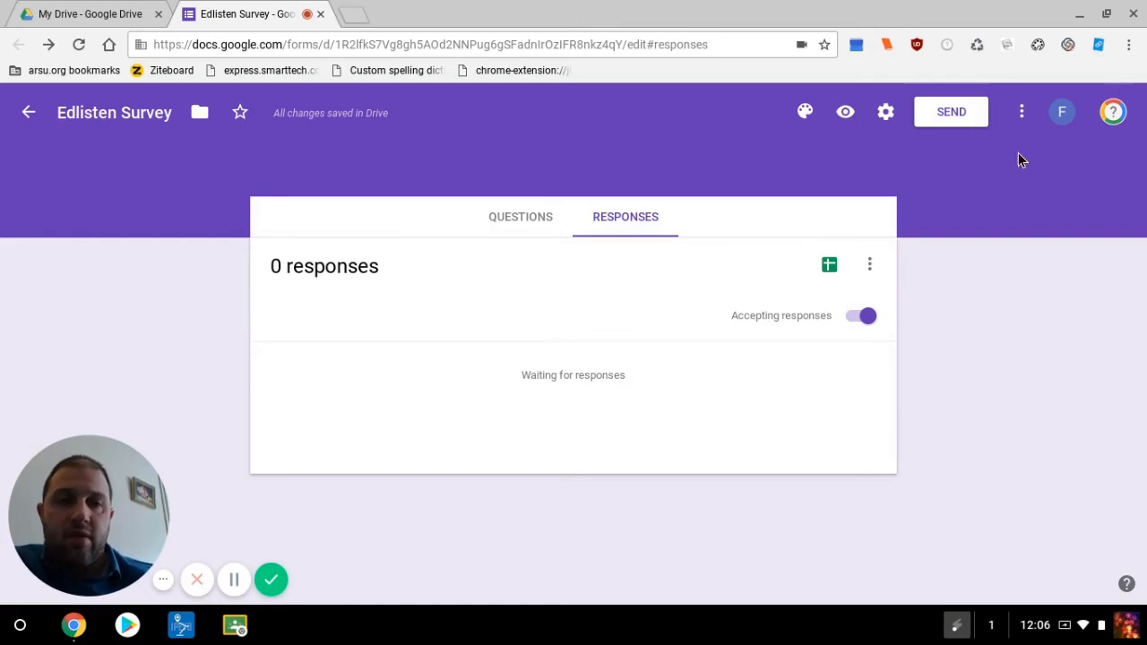
click(869, 266)
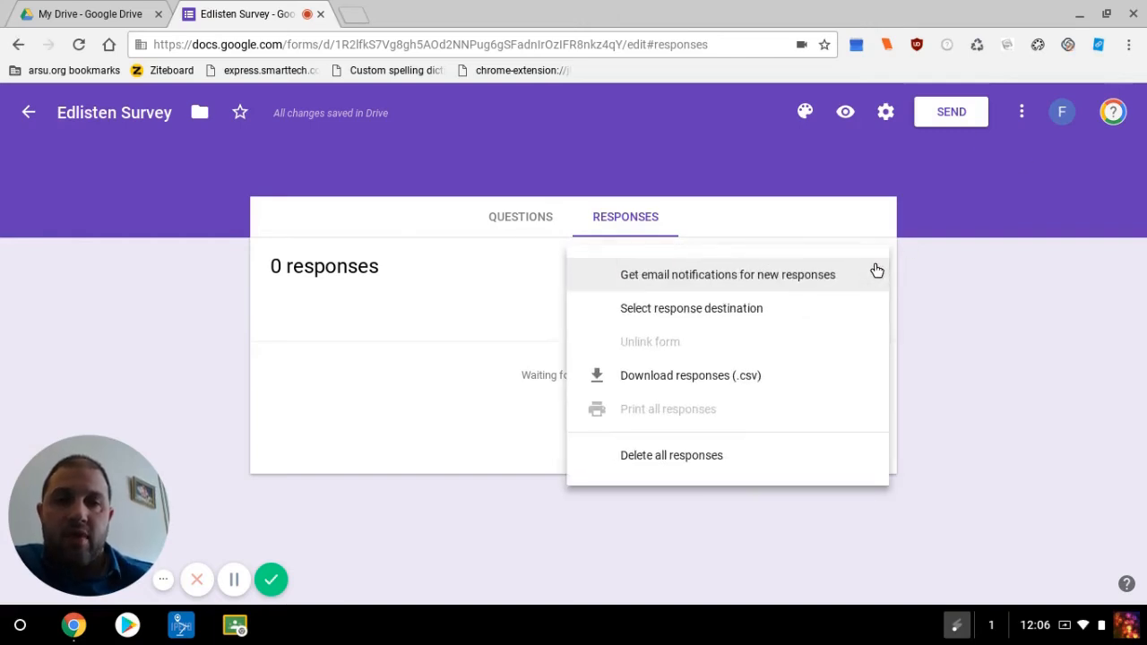
click(402, 300)
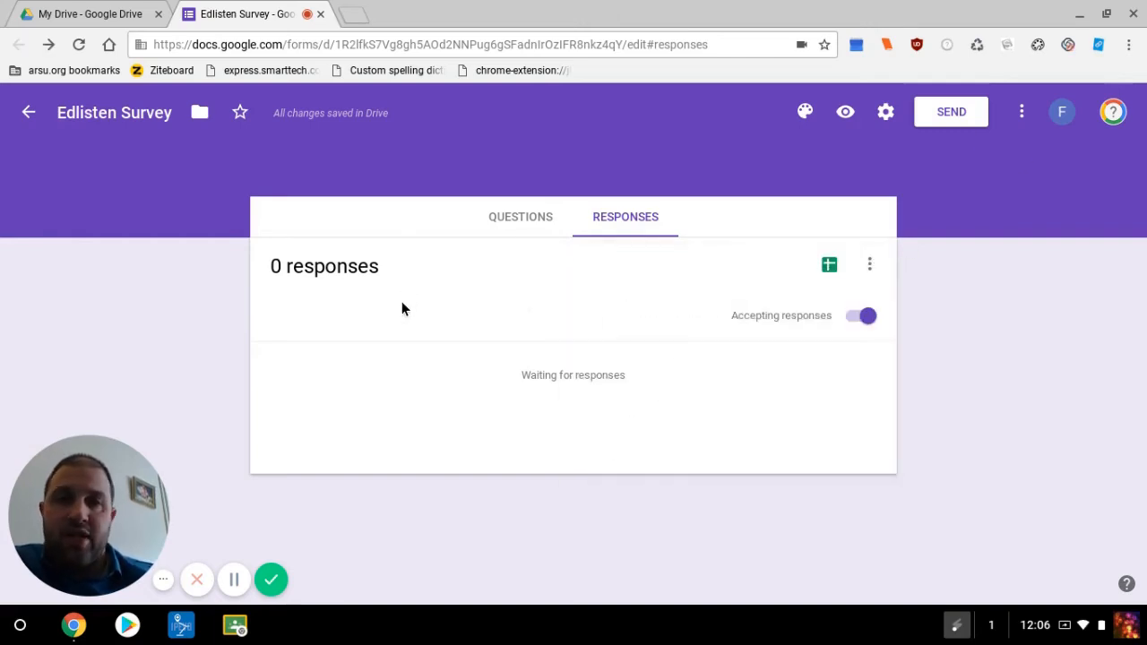
click(520, 224)
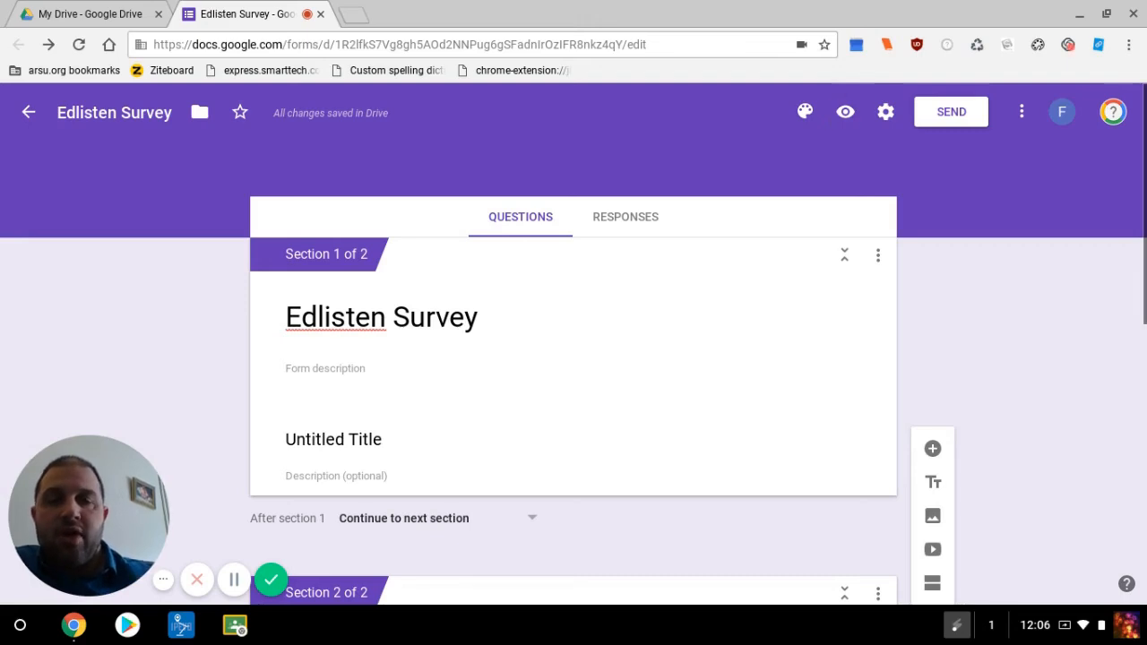
- Preview the form, advance to its second section, choose Option 1 for the "title" question and submit the response
click(843, 116)
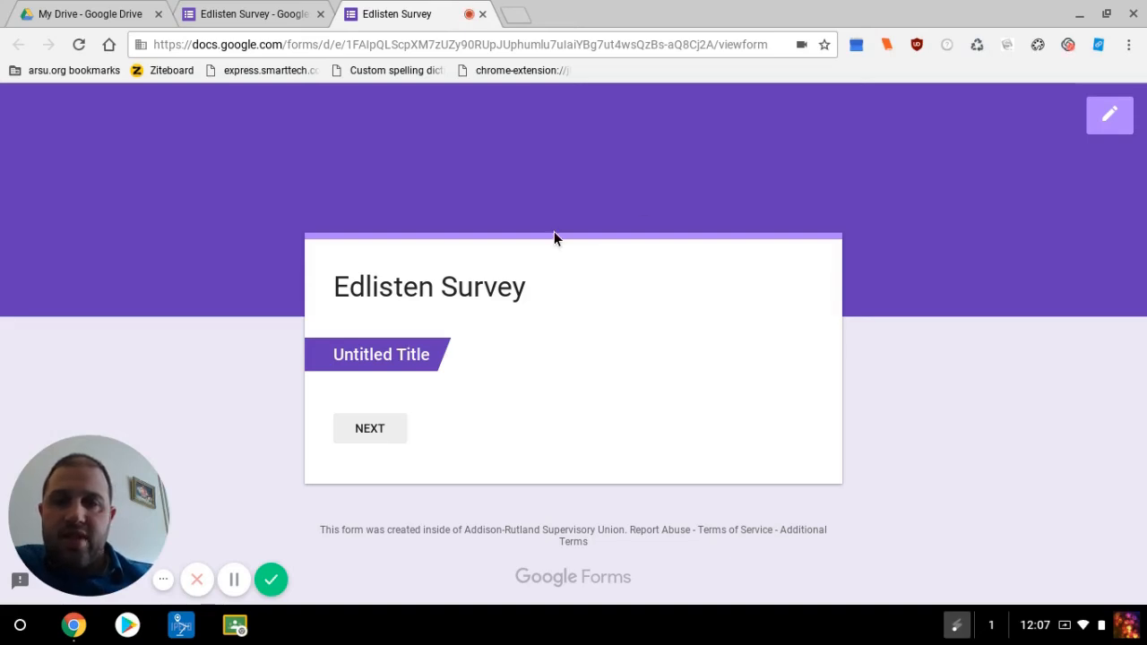
scroll(553, 233, down, 1)
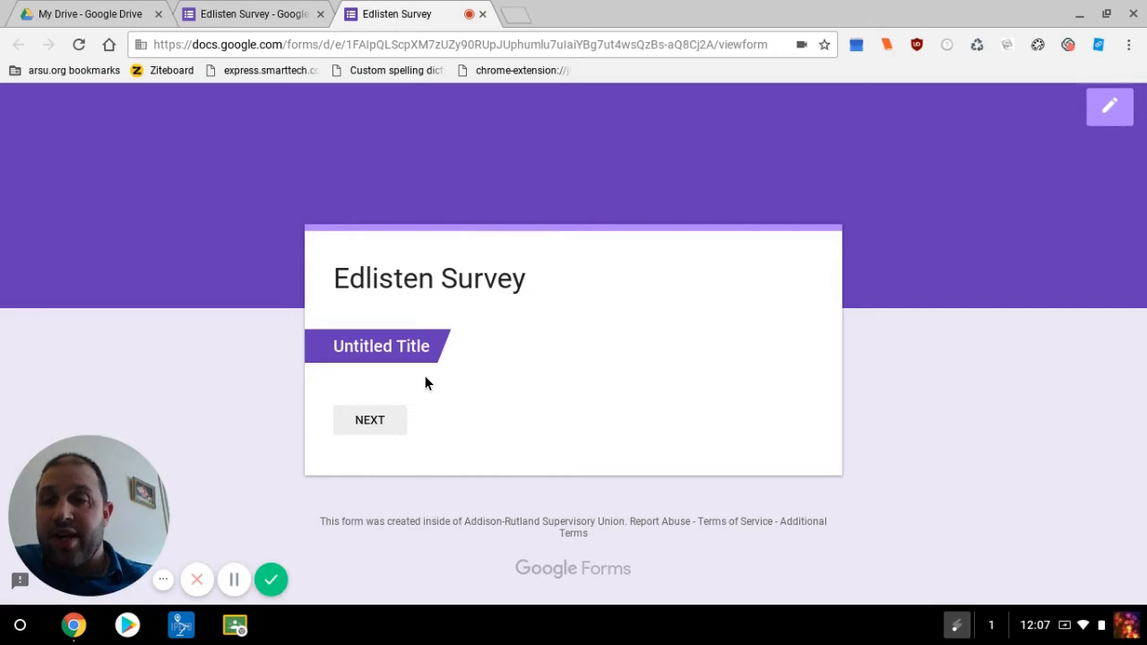
click(368, 420)
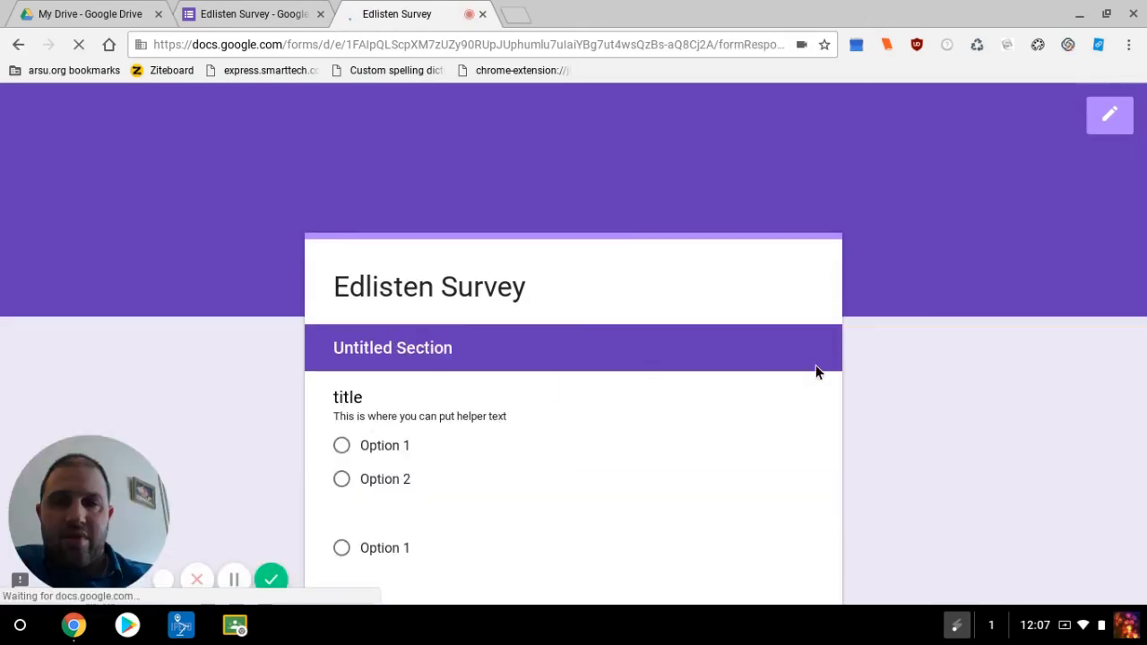
scroll(815, 365, down, 1)
scroll(815, 372, down, 1)
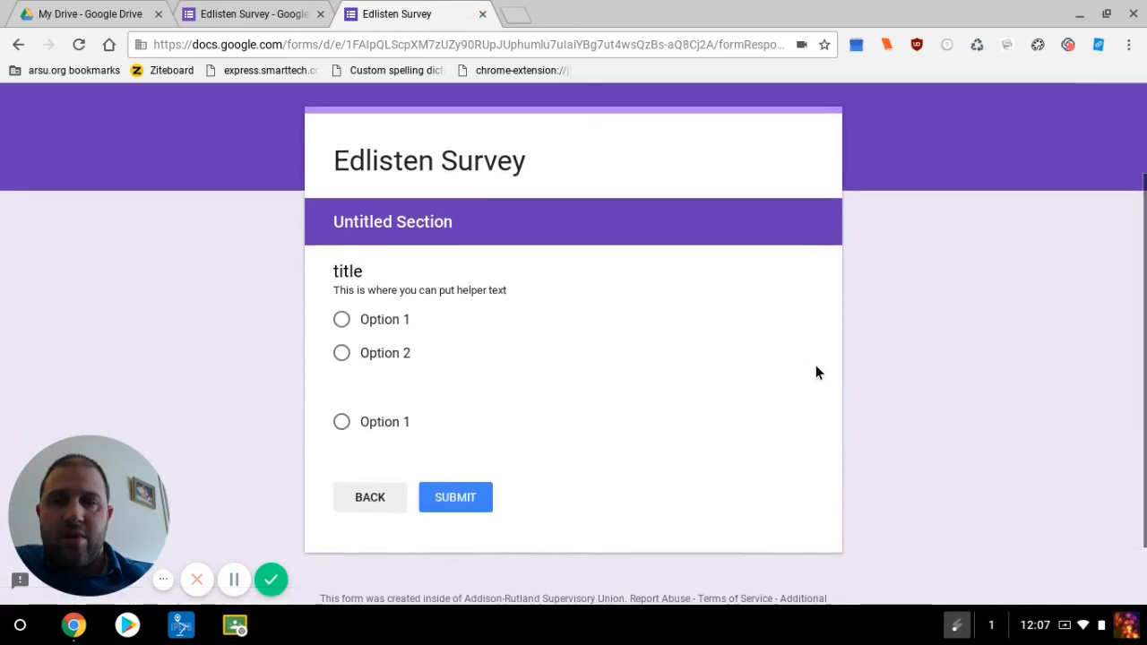
click(341, 318)
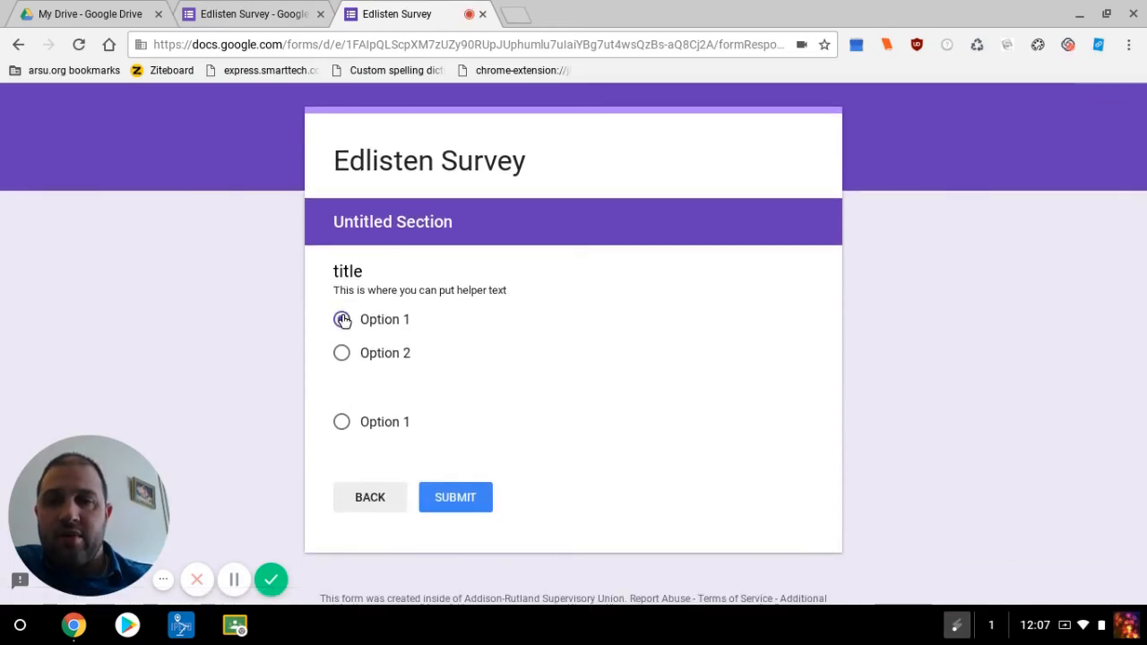
click(456, 504)
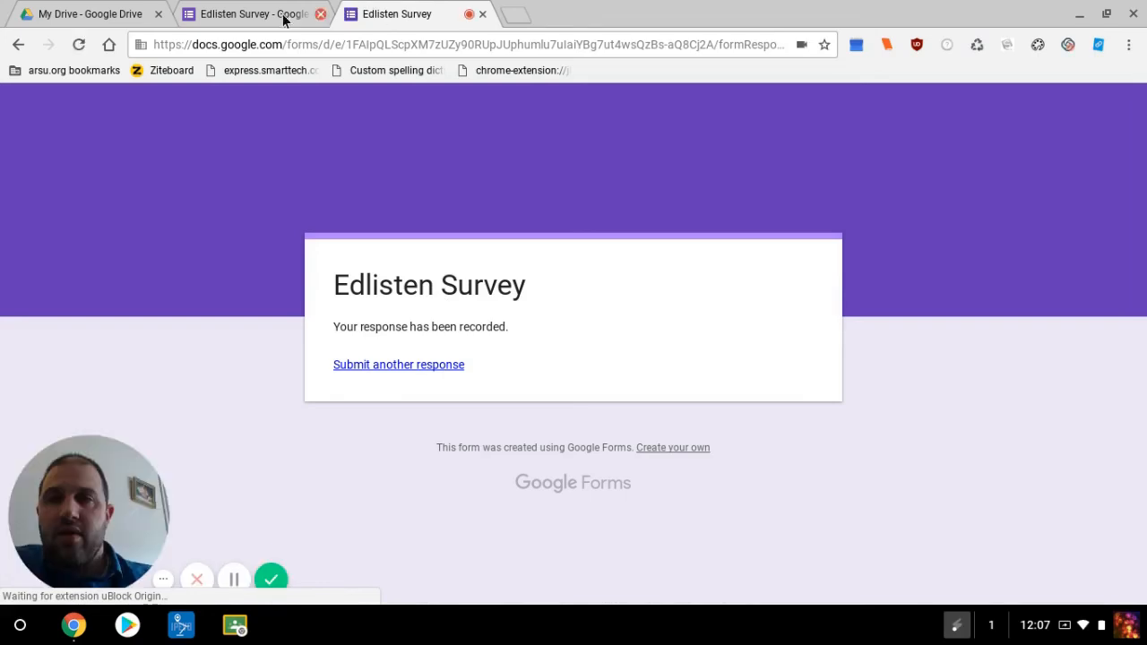
- Return to the form editor and review the summary of the submitted response
click(242, 12)
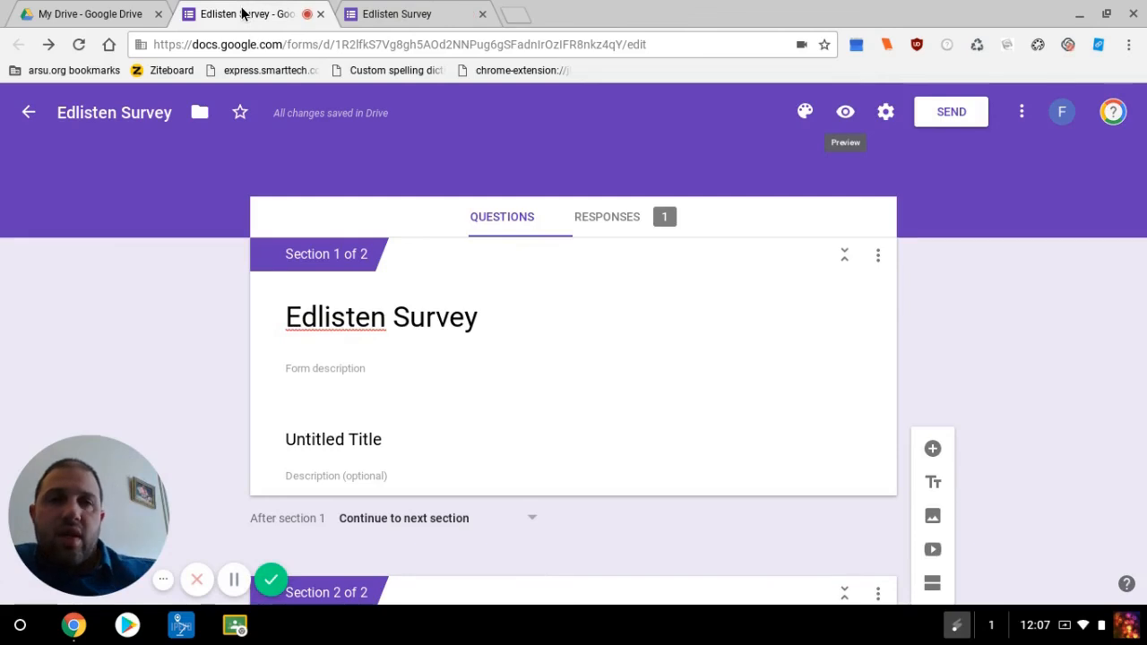
mouse_move(571, 240)
mouse_down()
mouse_move(668, 260)
mouse_move(701, 239)
mouse_up()
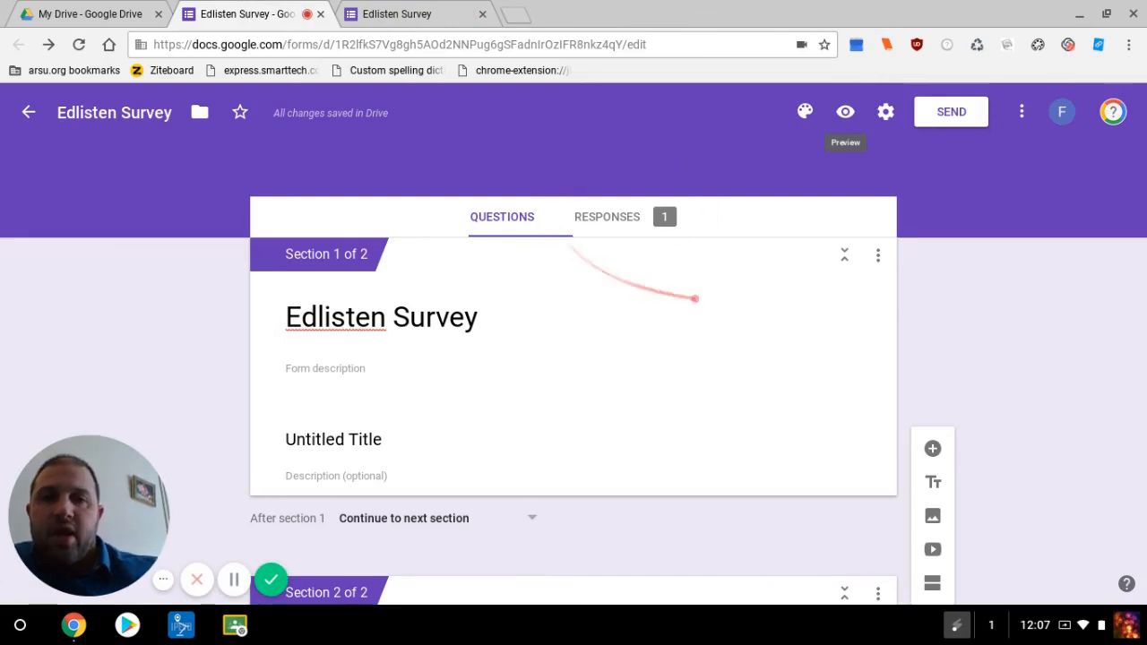
click(614, 218)
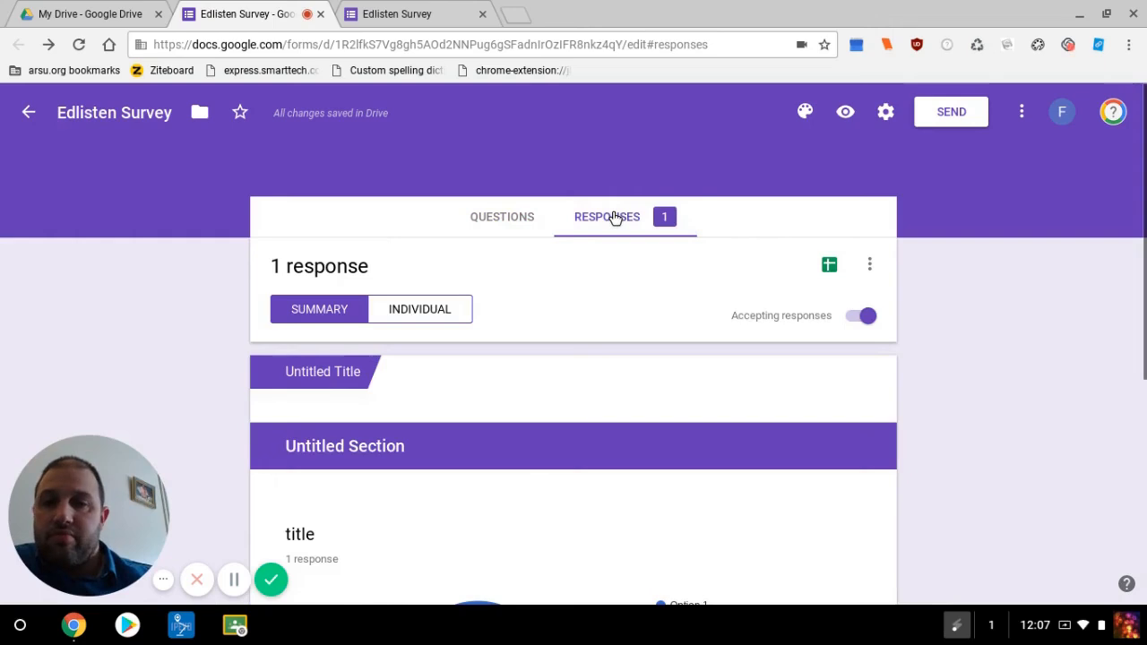
scroll(611, 273, down, 3)
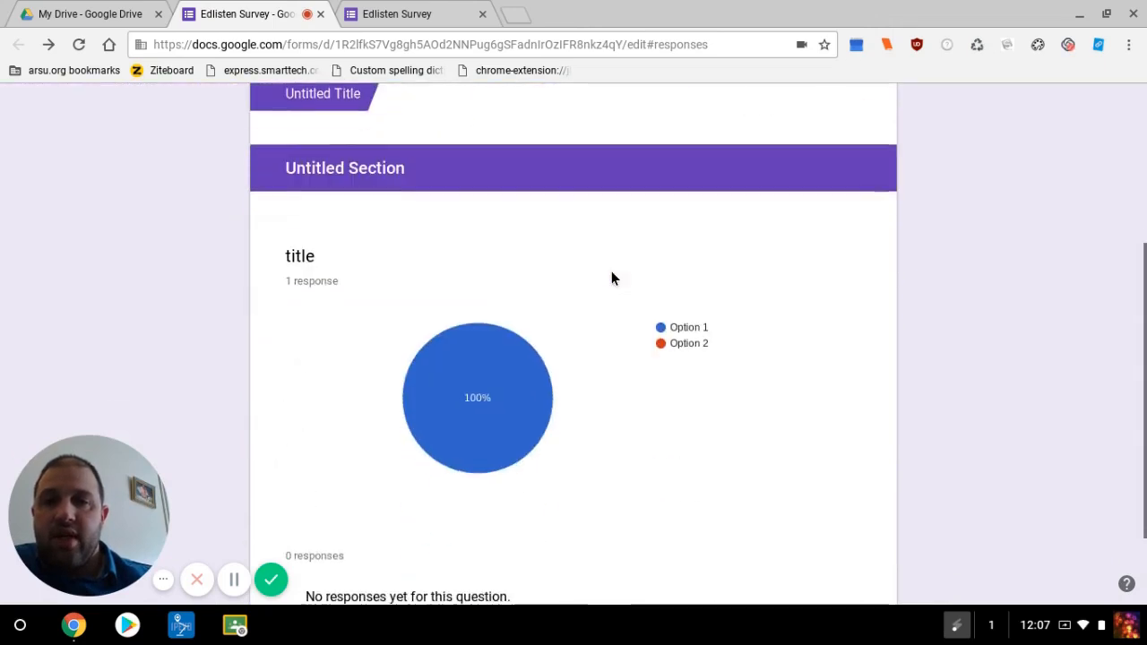
scroll(611, 271, up, 3)
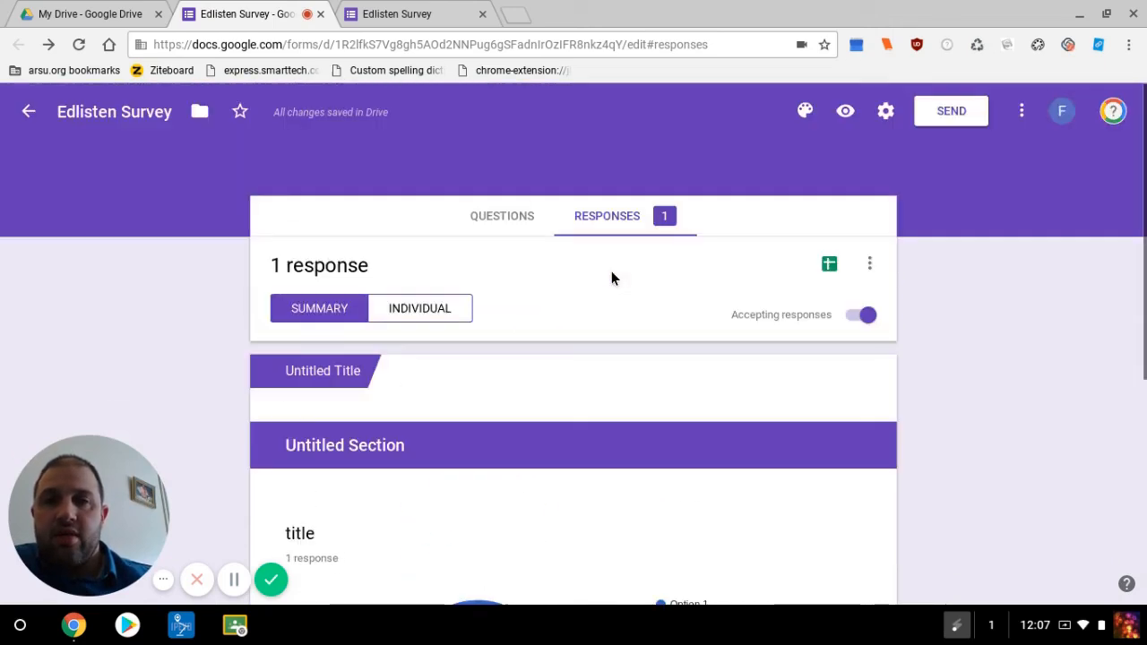
- Create a new spreadsheet named "Edlisten Survey (Responses)" as the response destination, and close it after viewing the recorded answer
click(828, 266)
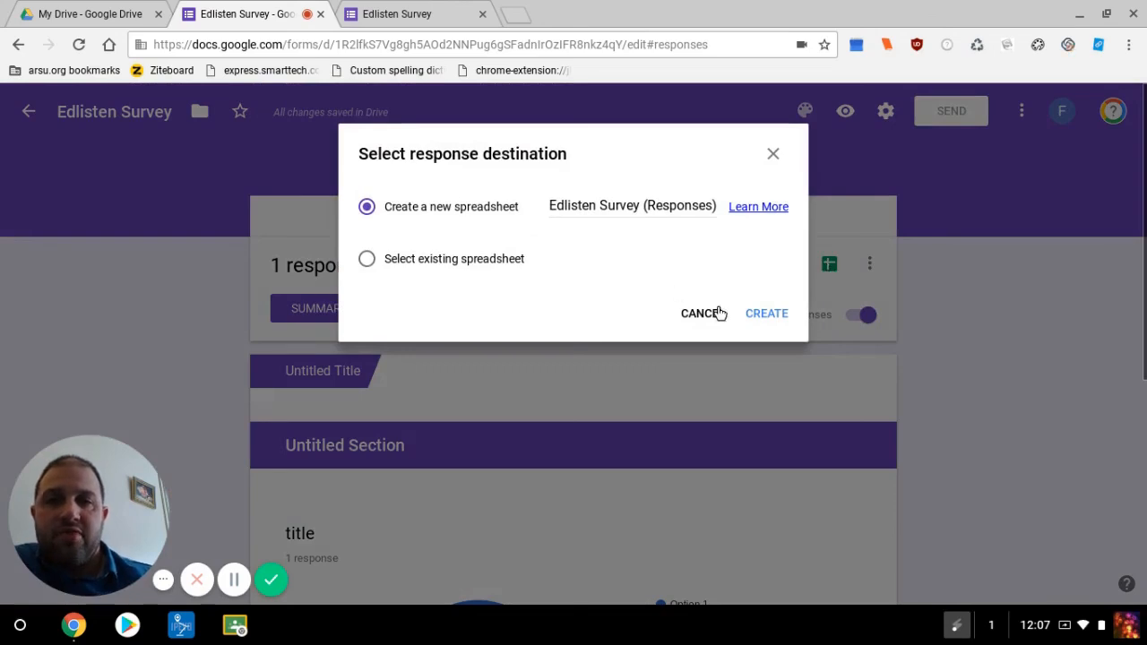
click(767, 315)
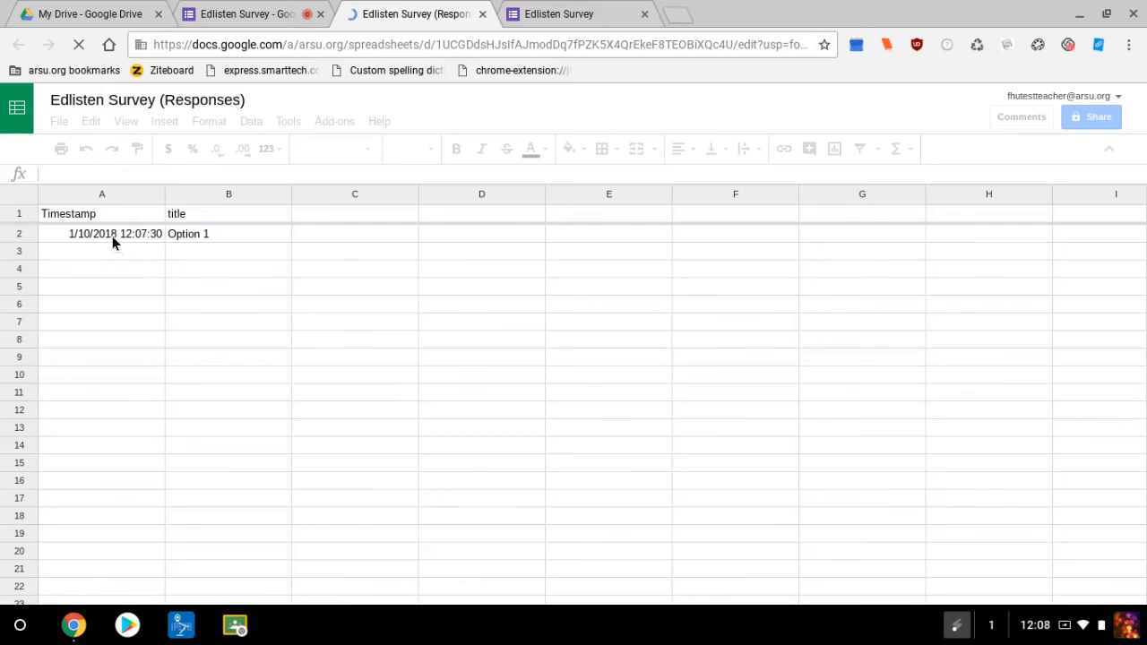
click(482, 14)
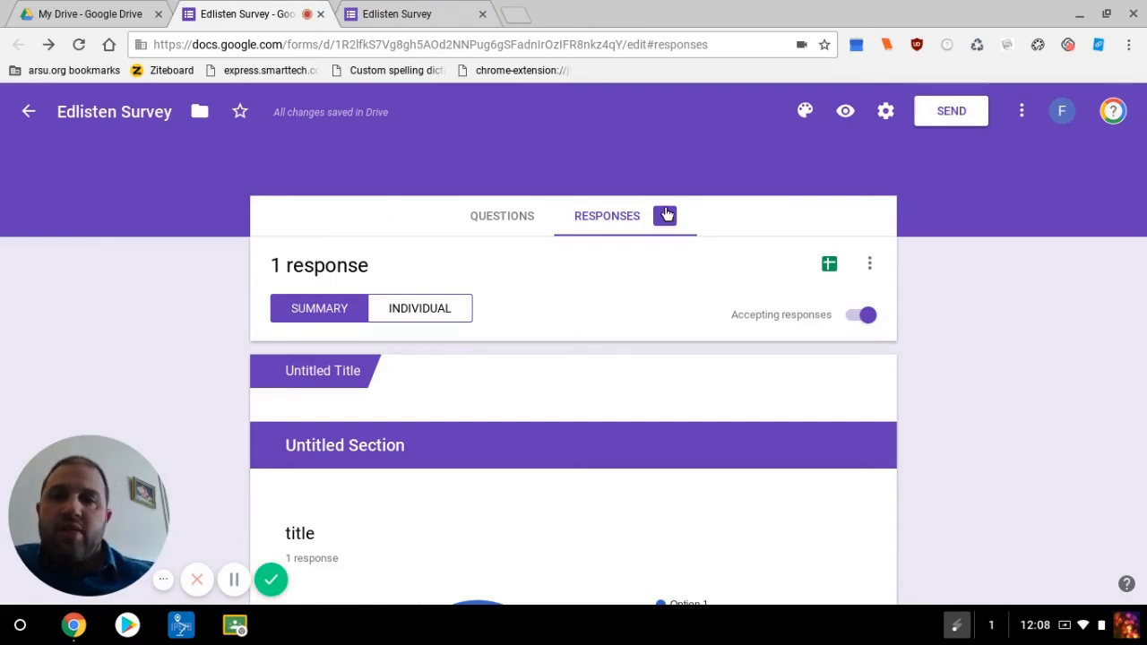
- Return to the form's questions and review the options for sending the form by email
click(499, 217)
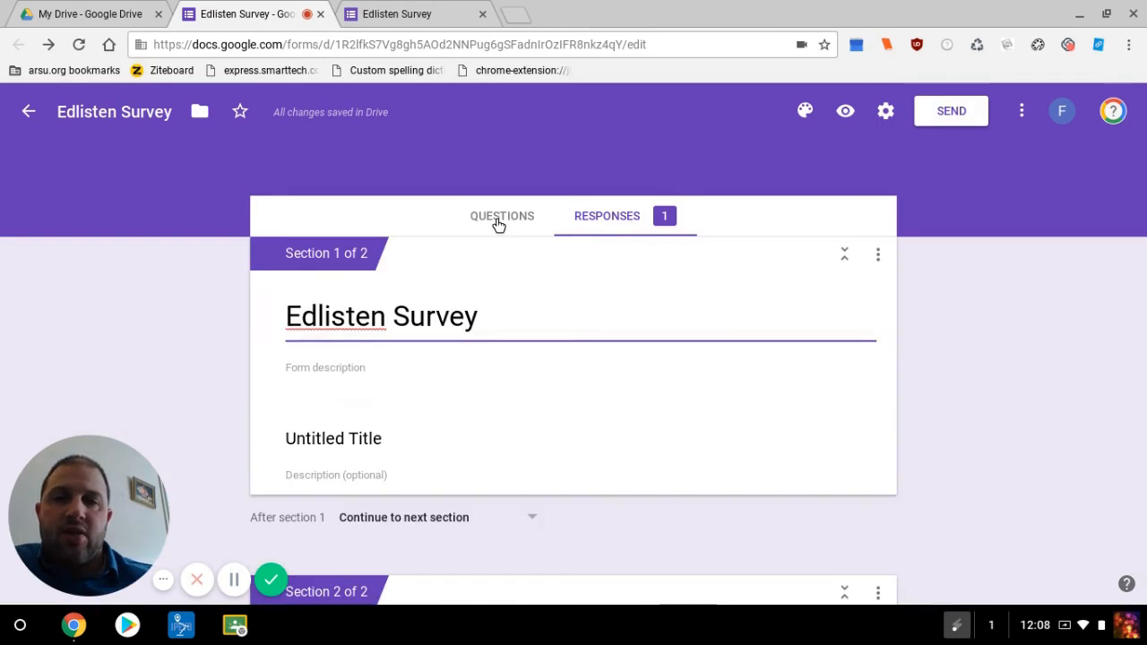
click(947, 111)
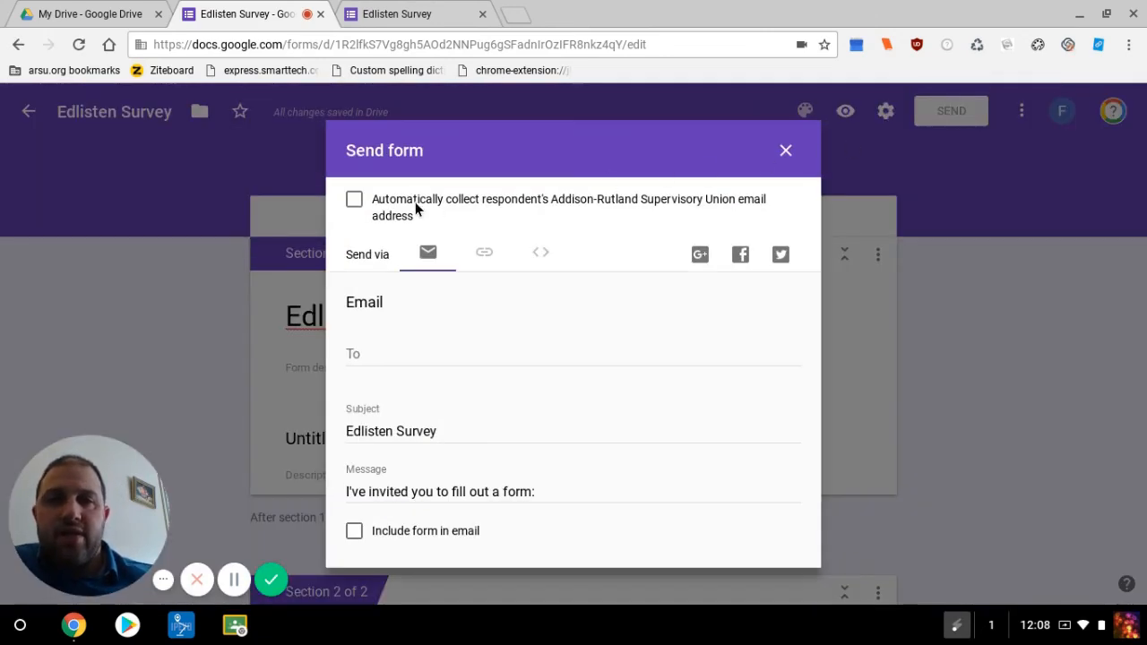
scroll(433, 468, down, 1)
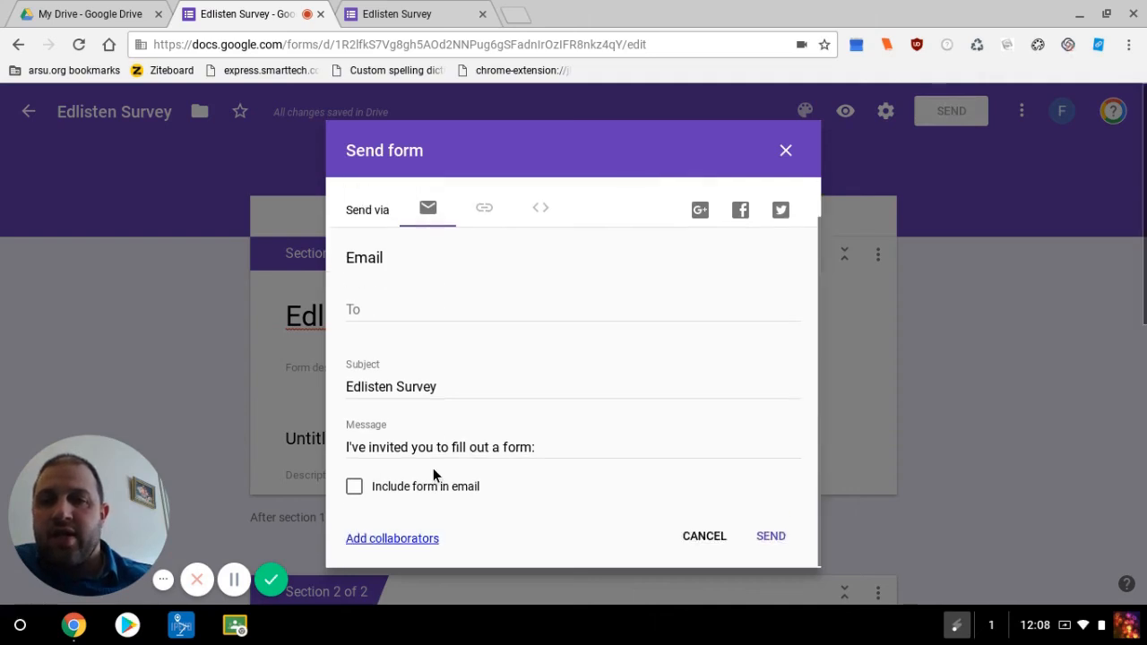
scroll(432, 467, up, 1)
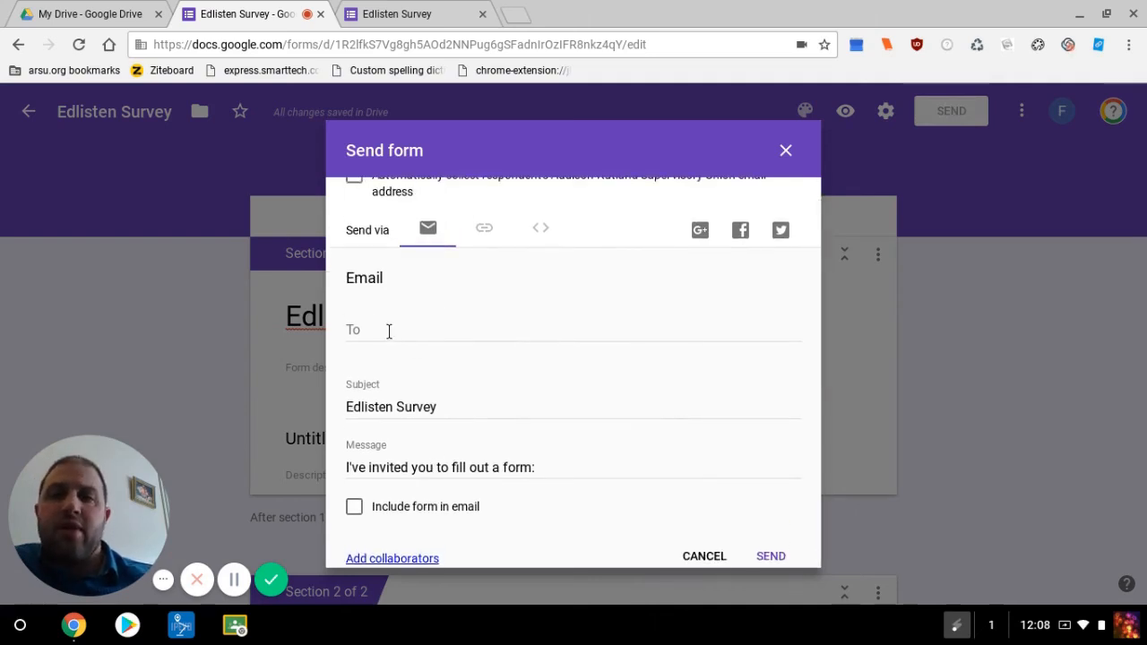
scroll(388, 329, down, 1)
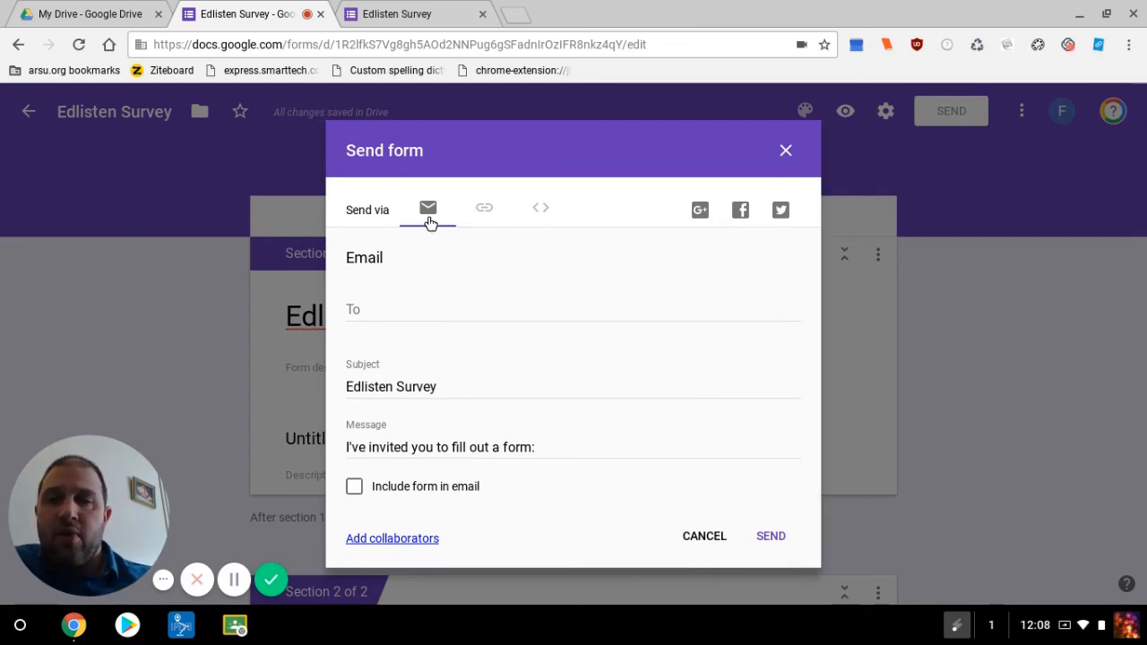
scroll(492, 267, up, 2)
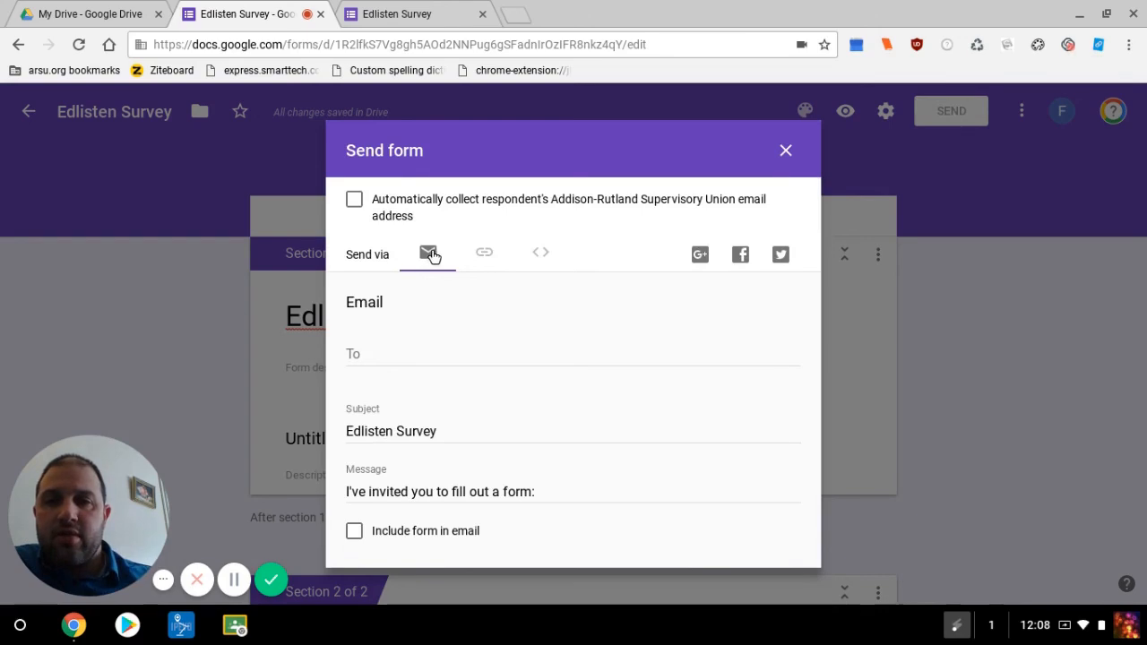
- Display the form's shareable link, shorten its URL, and close the sending options
click(483, 256)
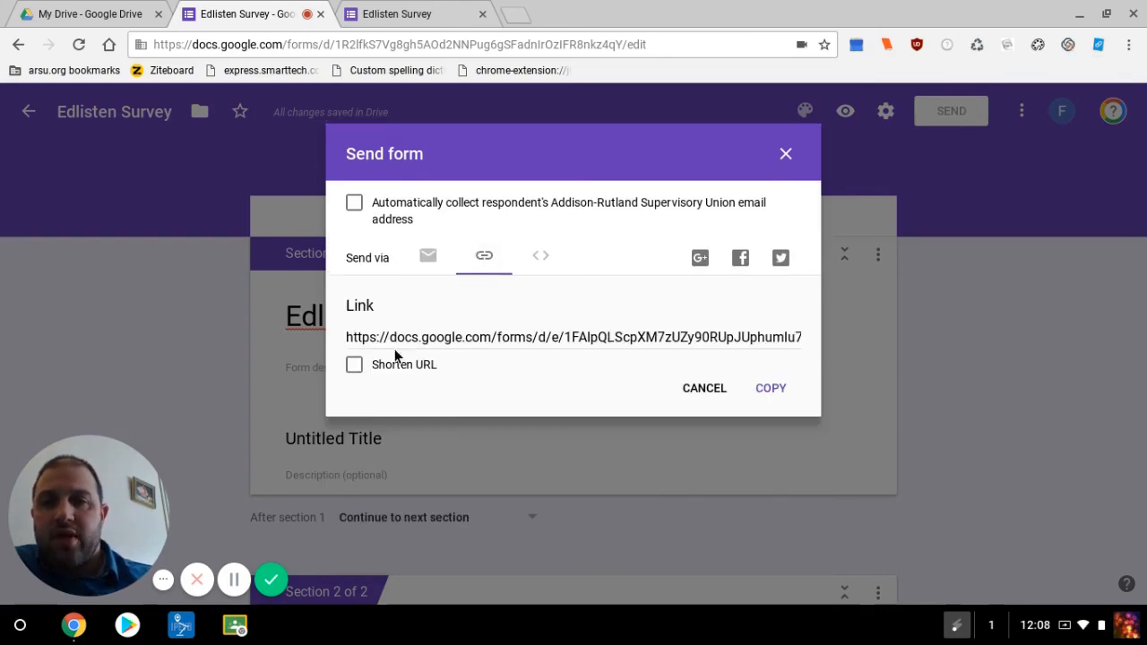
click(354, 367)
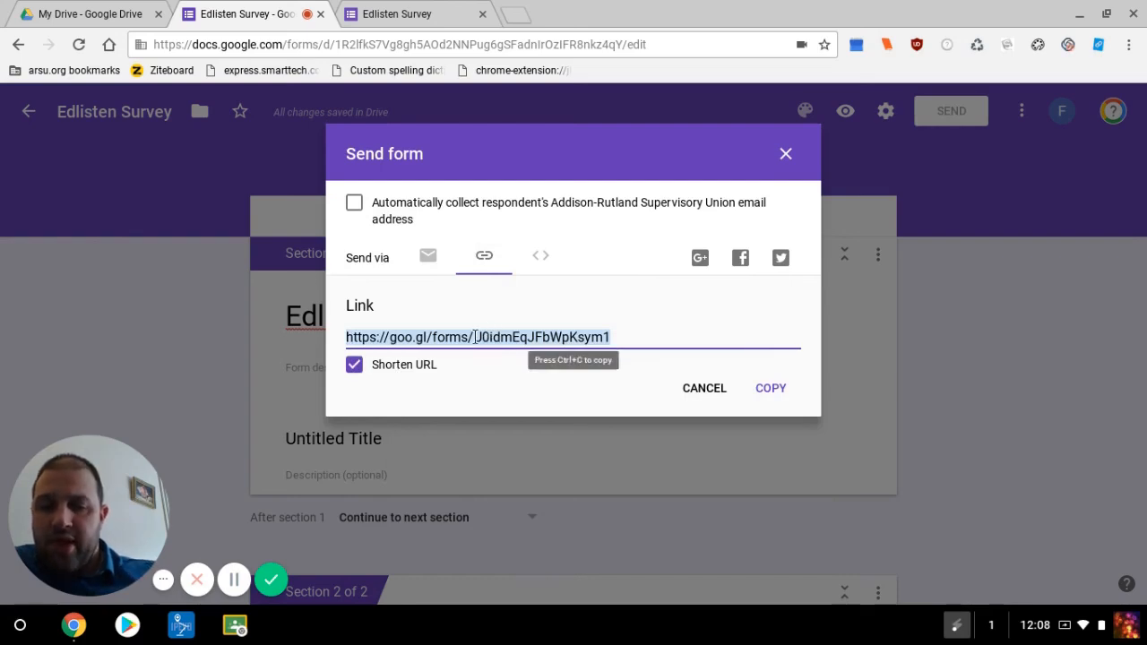
click(497, 395)
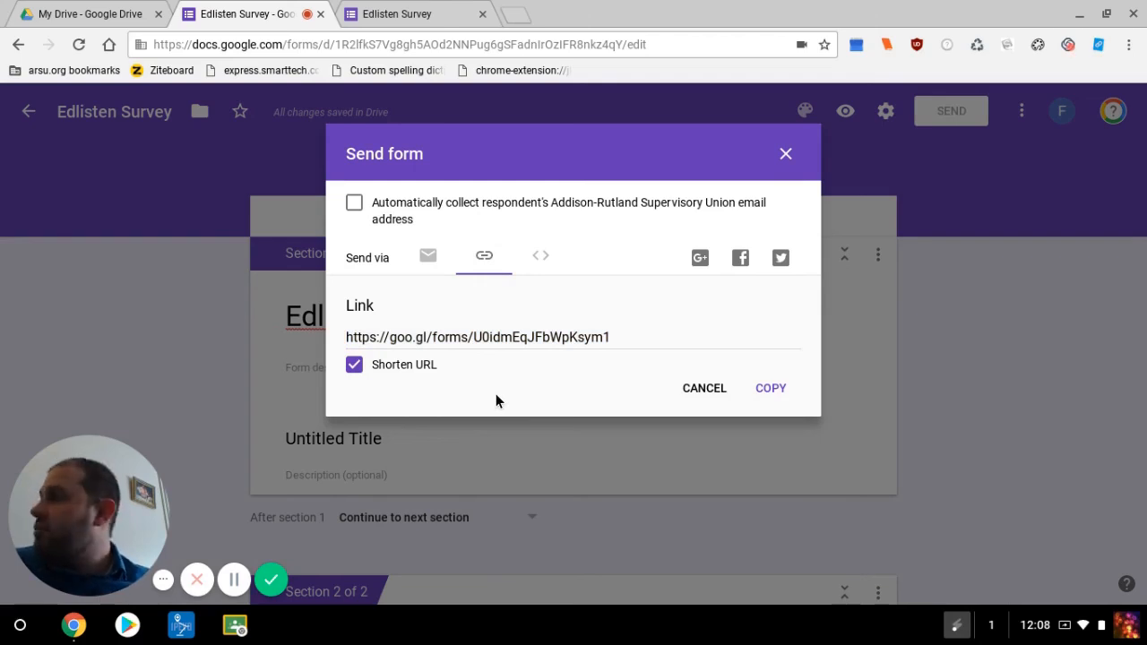
click(787, 154)
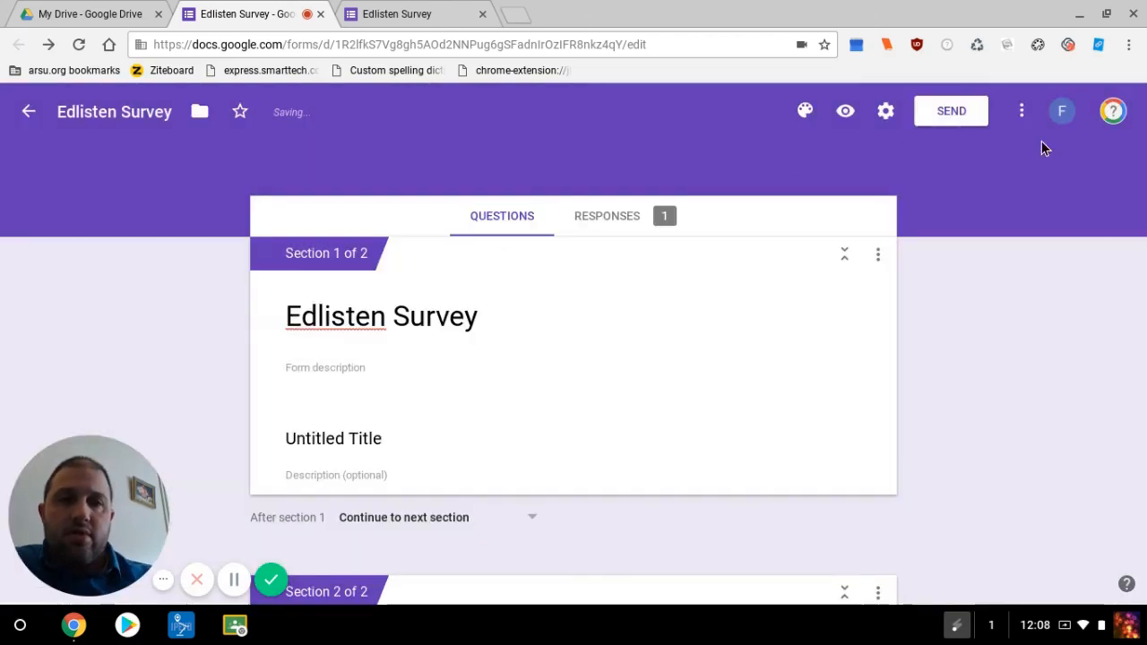